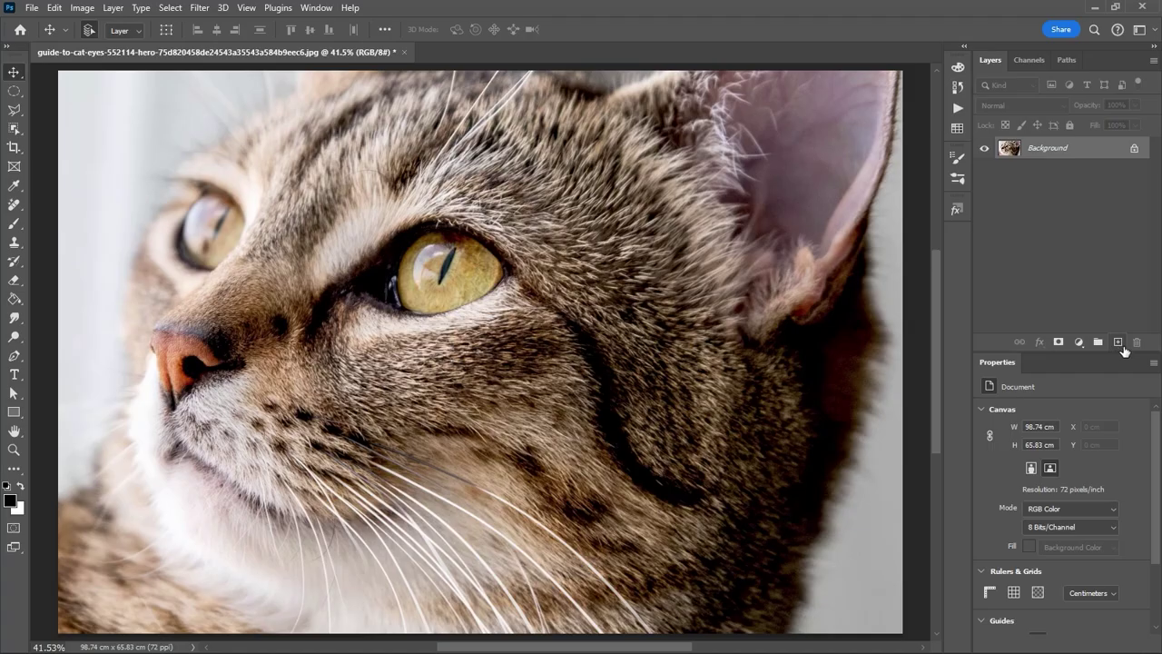
Add a new empty layer above the photo set to Color blending mode
left_click(1113, 340)
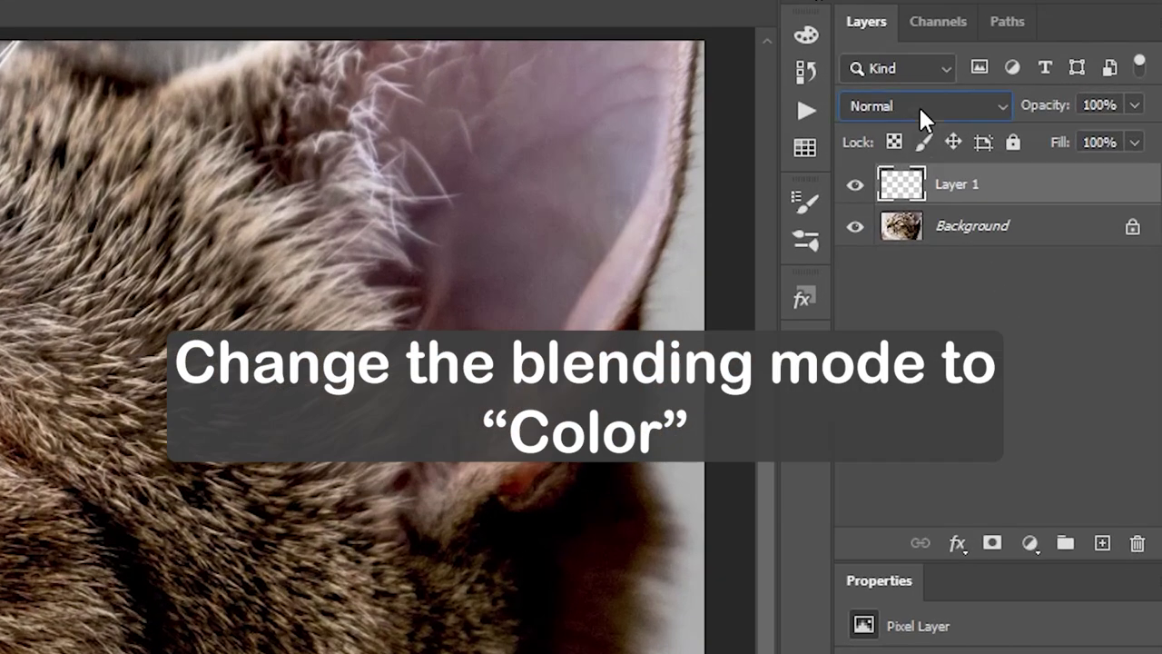
left_click(1020, 106)
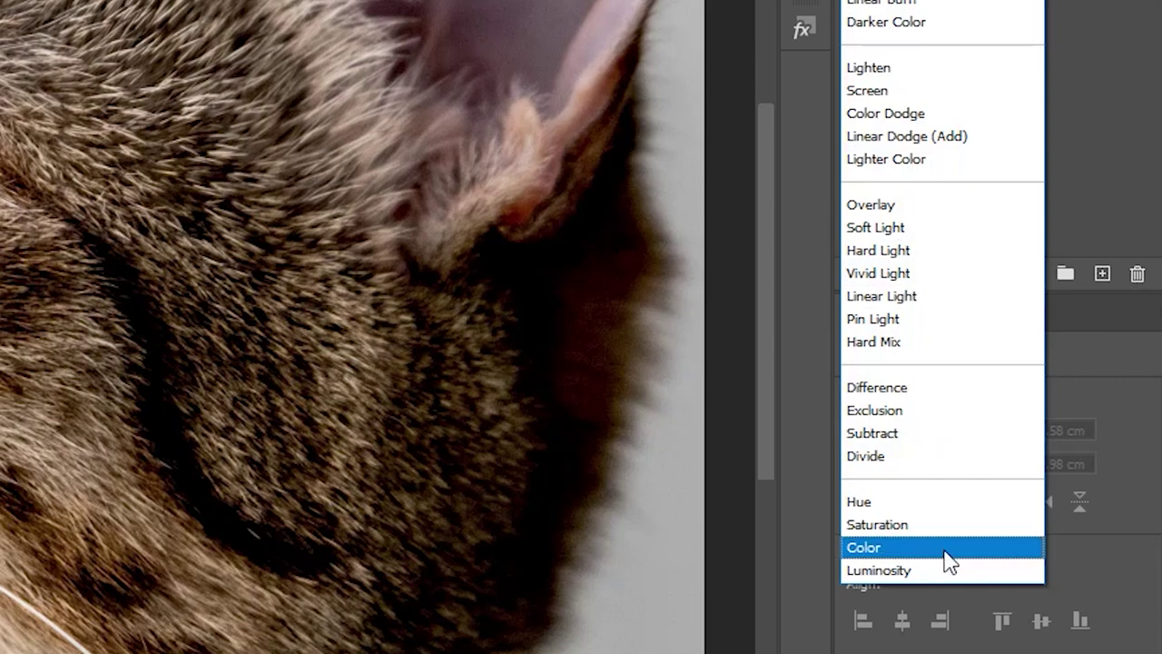
left_click(938, 550)
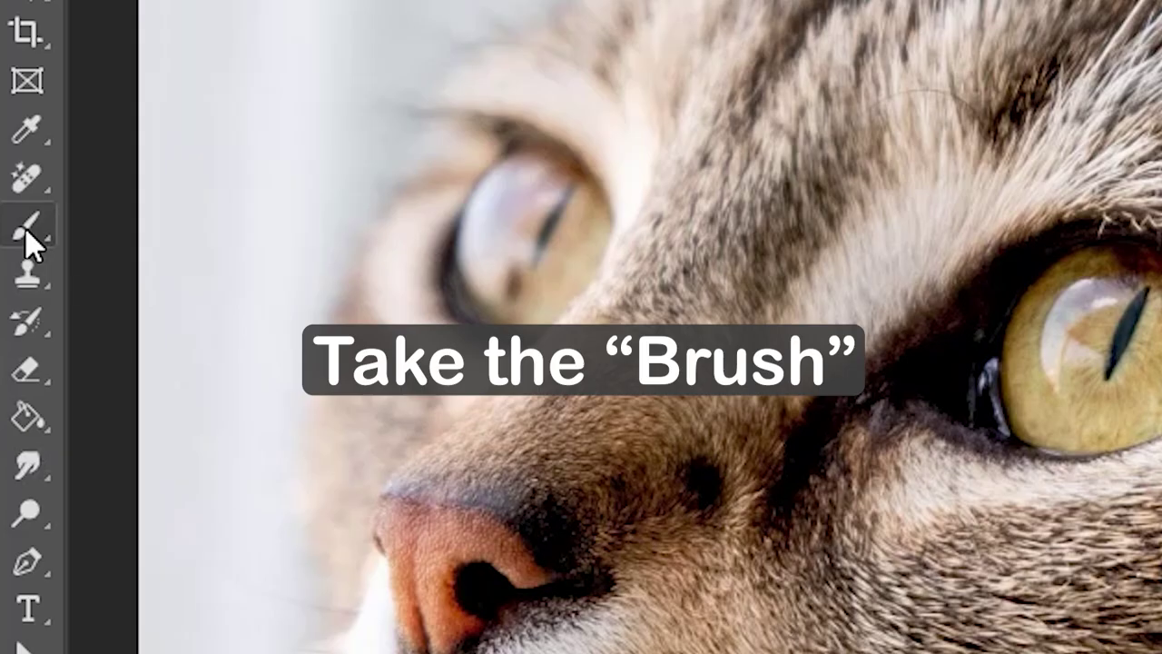
Set up a soft Brush at 50% flow with an enlarged size
left_click(14, 223)
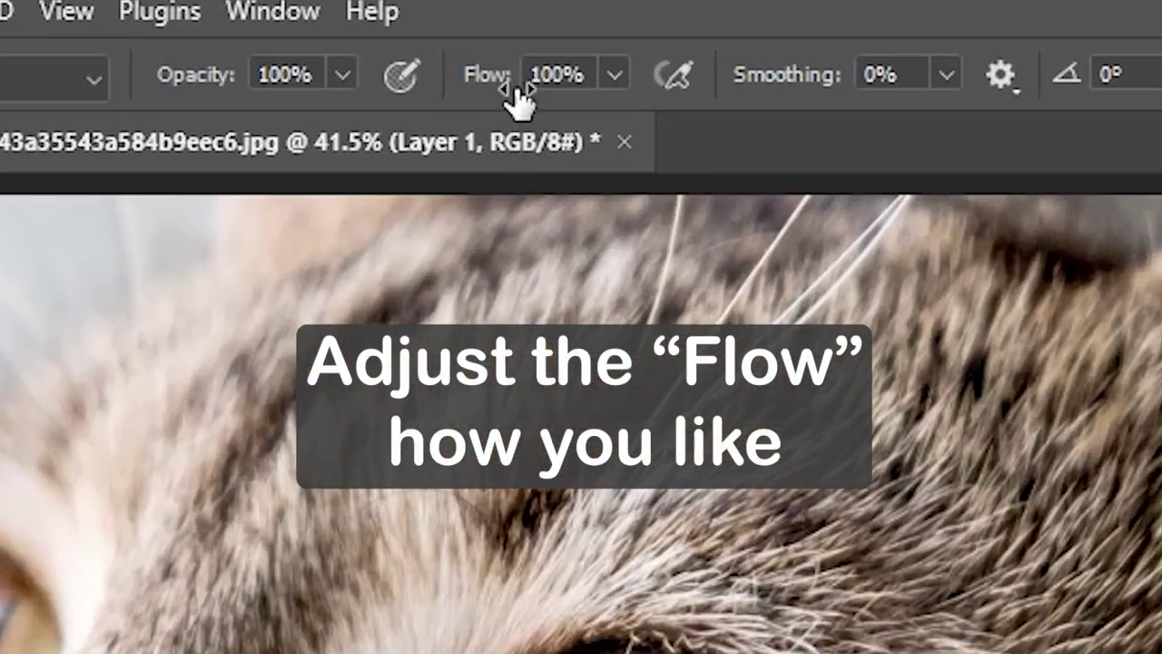
left_click_drag(399, 33, 387, 33)
left_click_drag(483, 95, 400, 90)
right_click(377, 287)
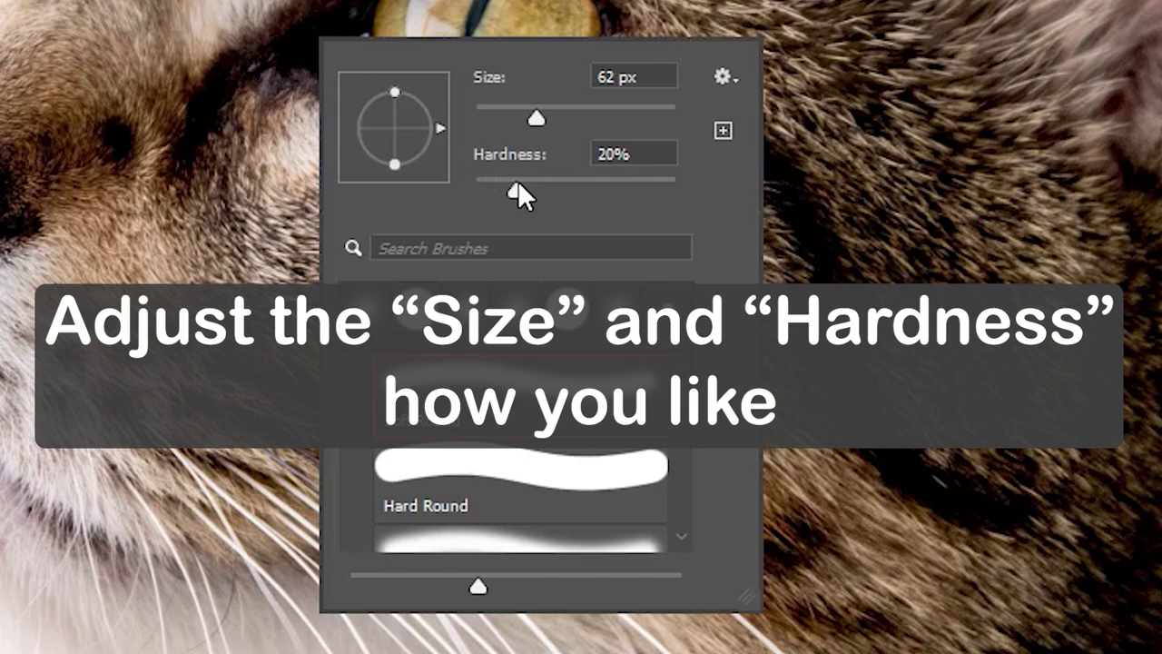
left_click_drag(535, 117, 588, 118)
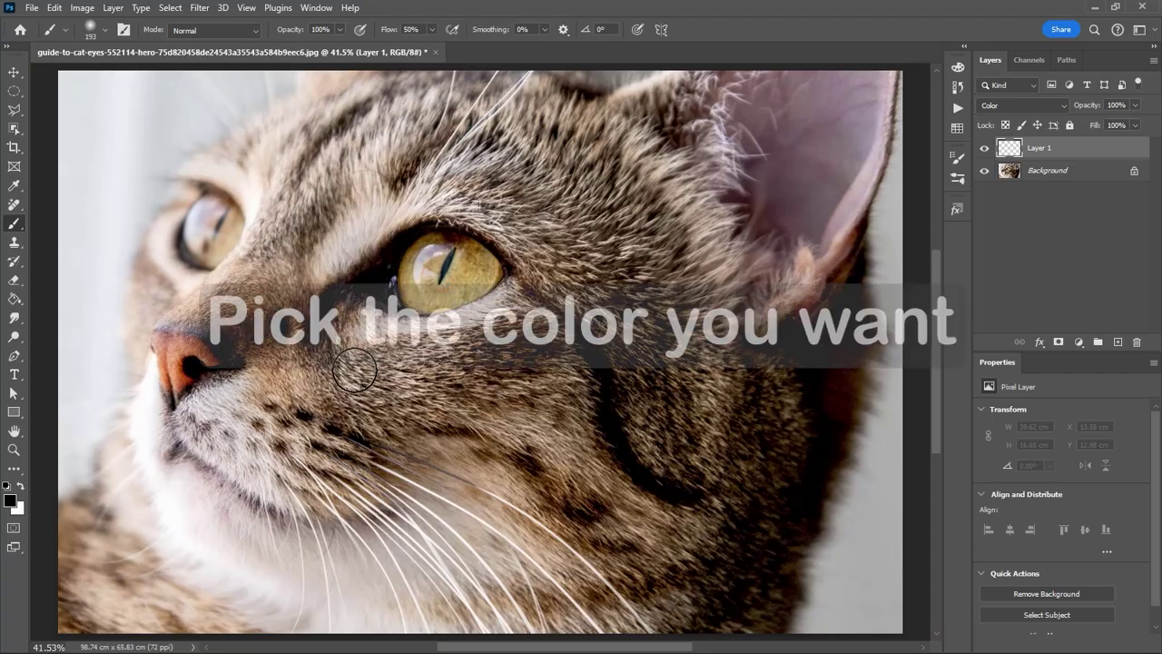
Set the foreground colour to bright green
left_click(12, 502)
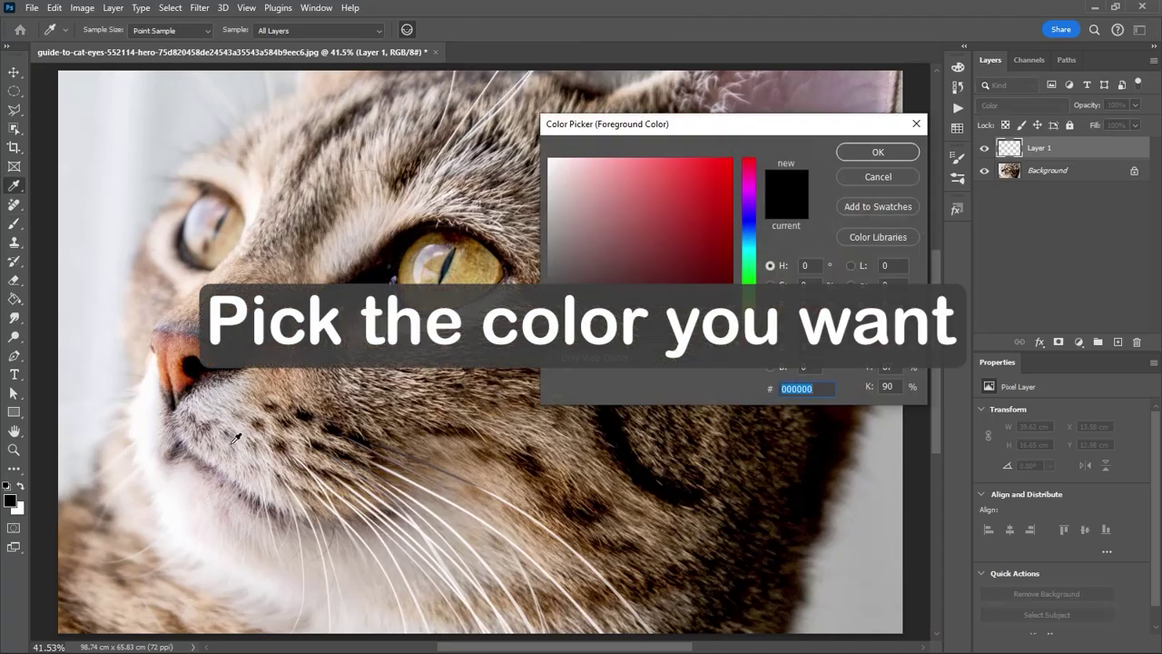
left_click(723, 172)
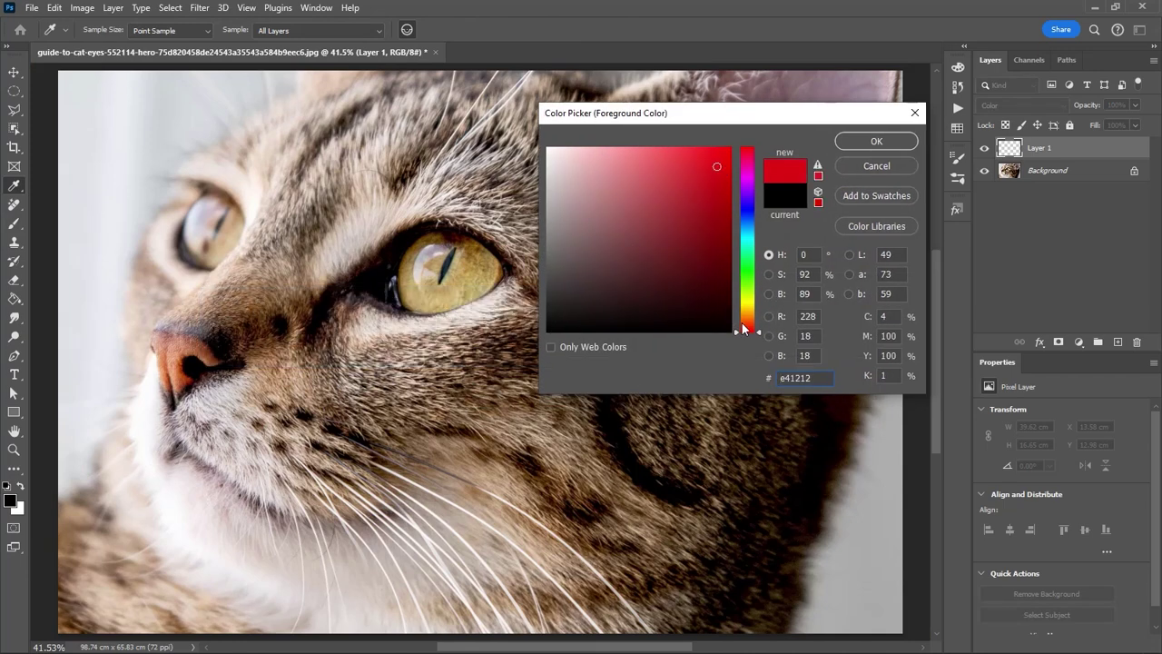
left_click_drag(743, 329, 751, 282)
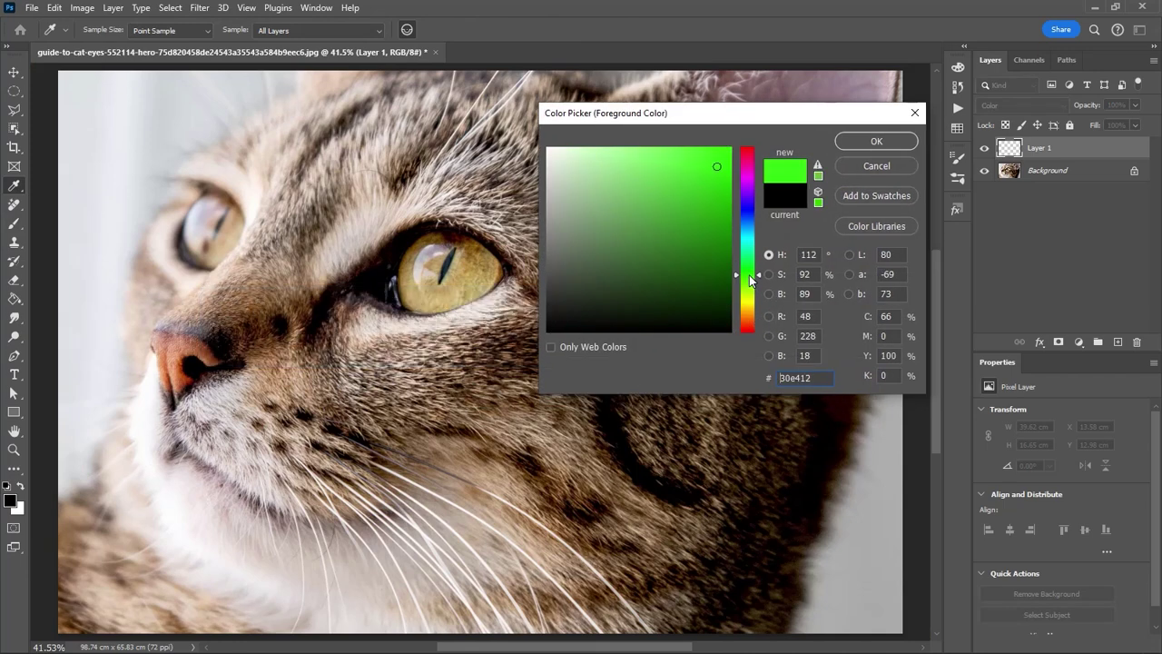
left_click(851, 146)
Zoom in and paint green over each of the cat's irises with a smaller brush
scroll(473, 263, "up", 2)
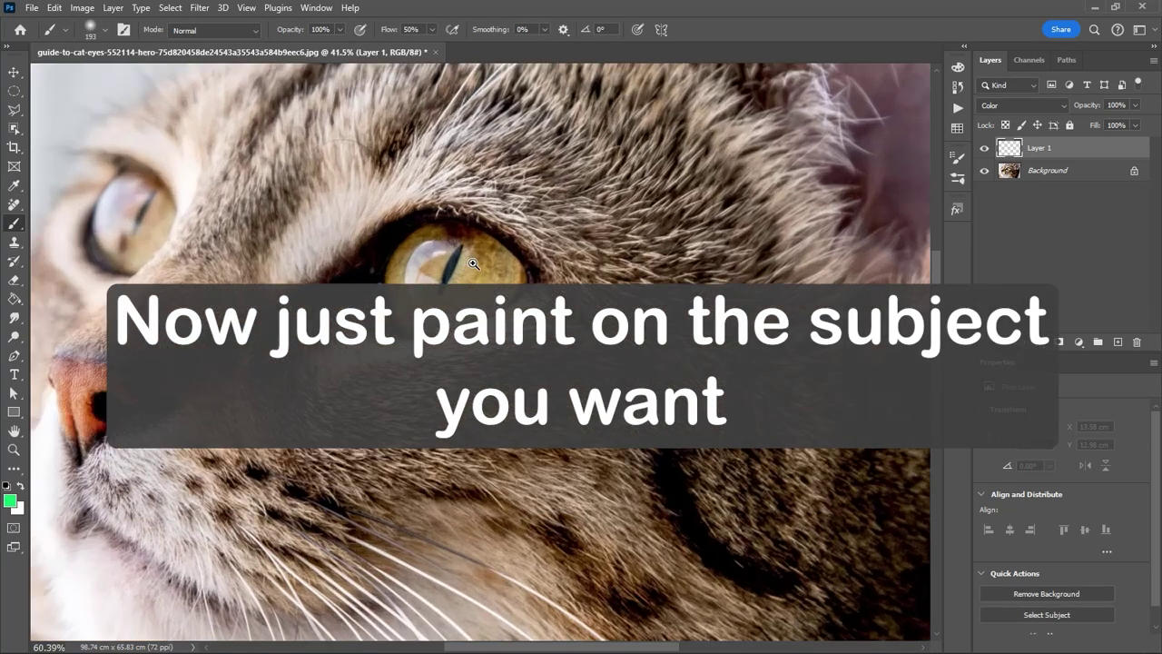
scroll(473, 263, "up", 3)
scroll(473, 263, "up", 3)
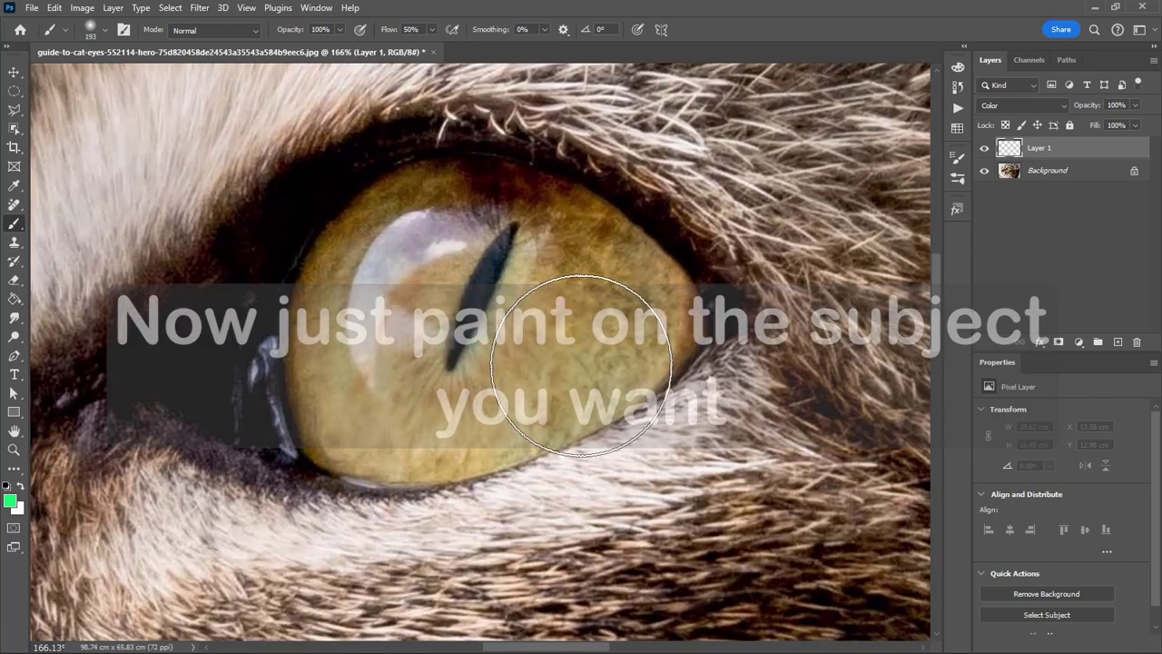
key("bracketleft")
left_click_drag(563, 351, 427, 363)
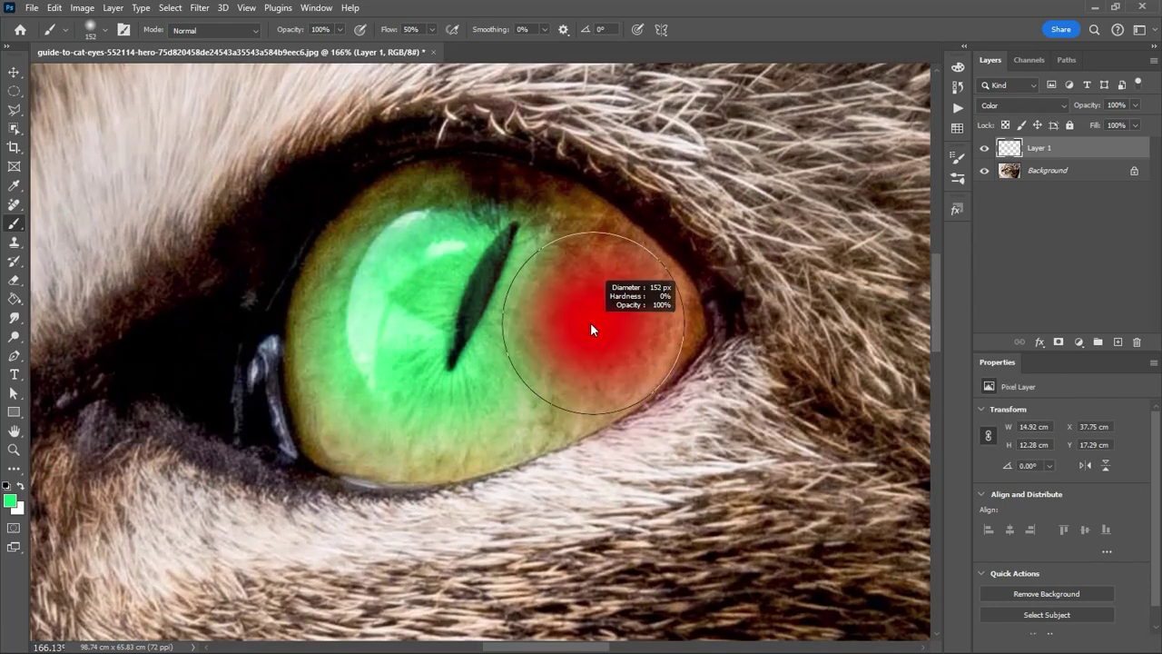
left_click_drag(596, 324, 648, 409)
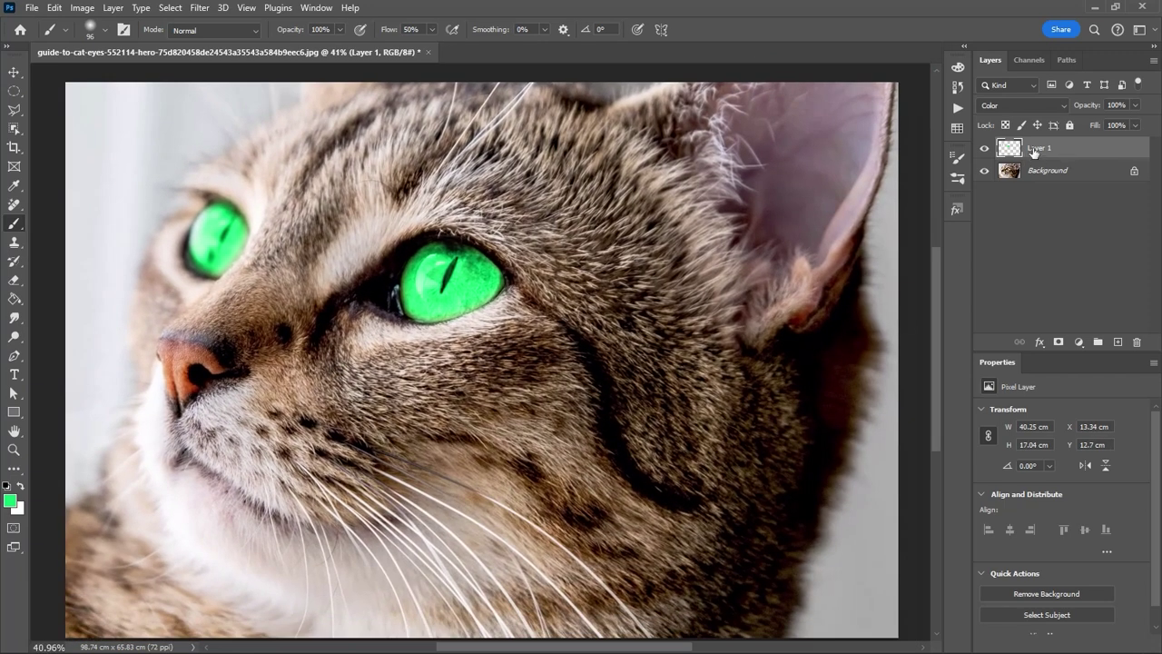
Apply Hue/Saturation to the green eyes with Saturation -39 and Lightness -22
left_click(79, 10)
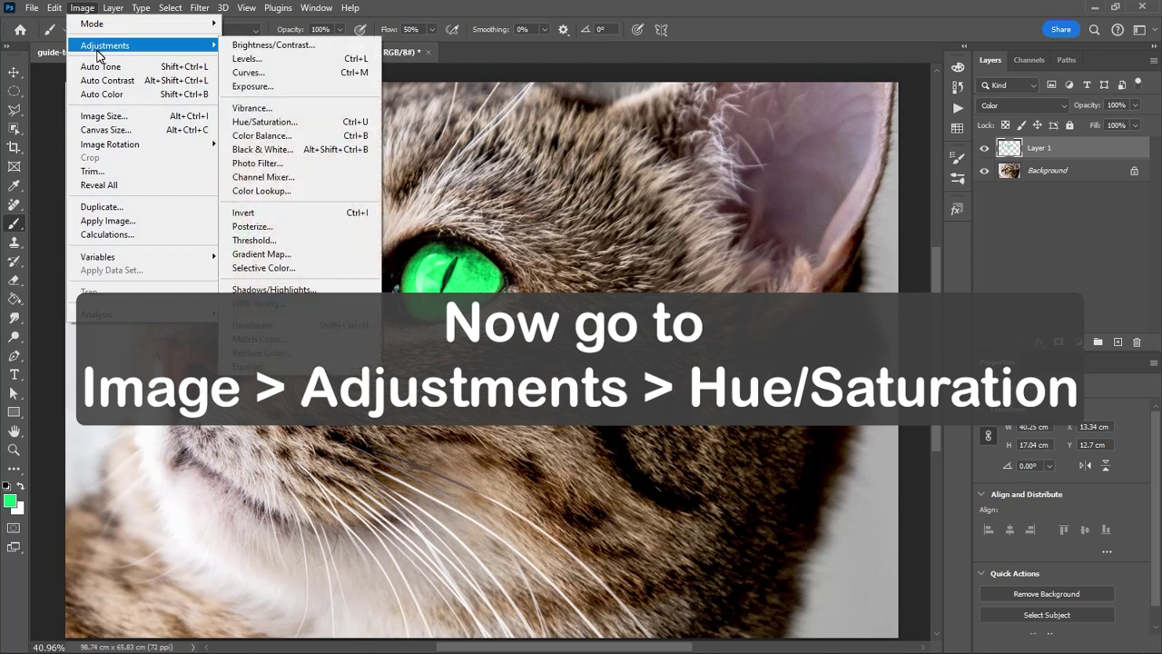
mouse_move(105, 46)
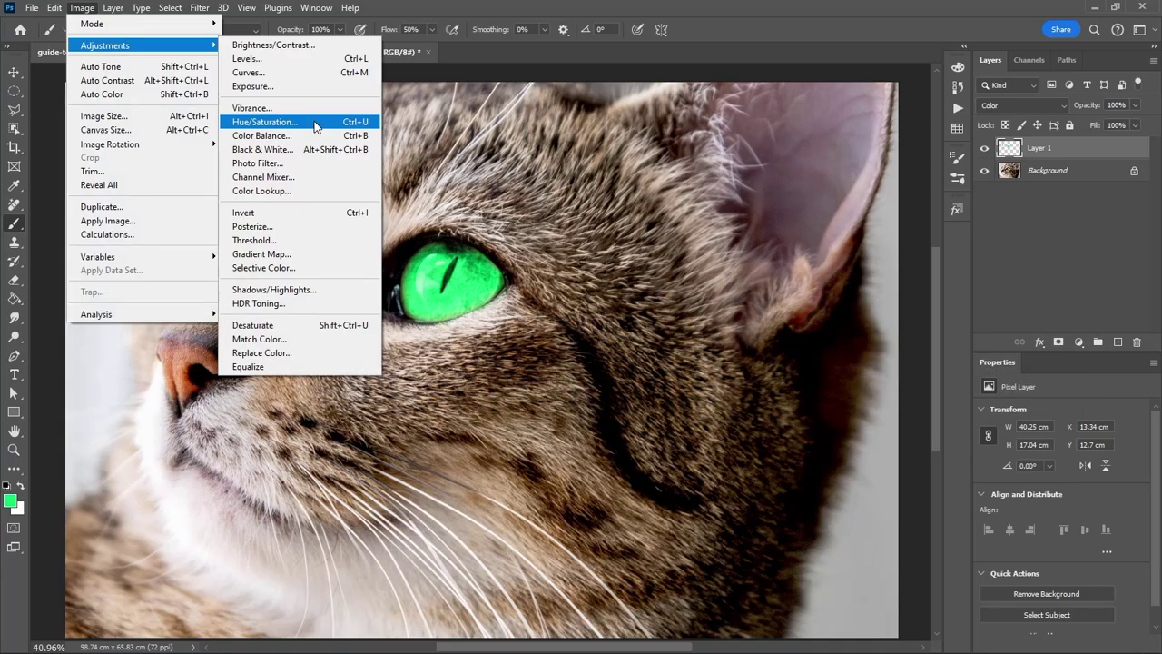
left_click(315, 127)
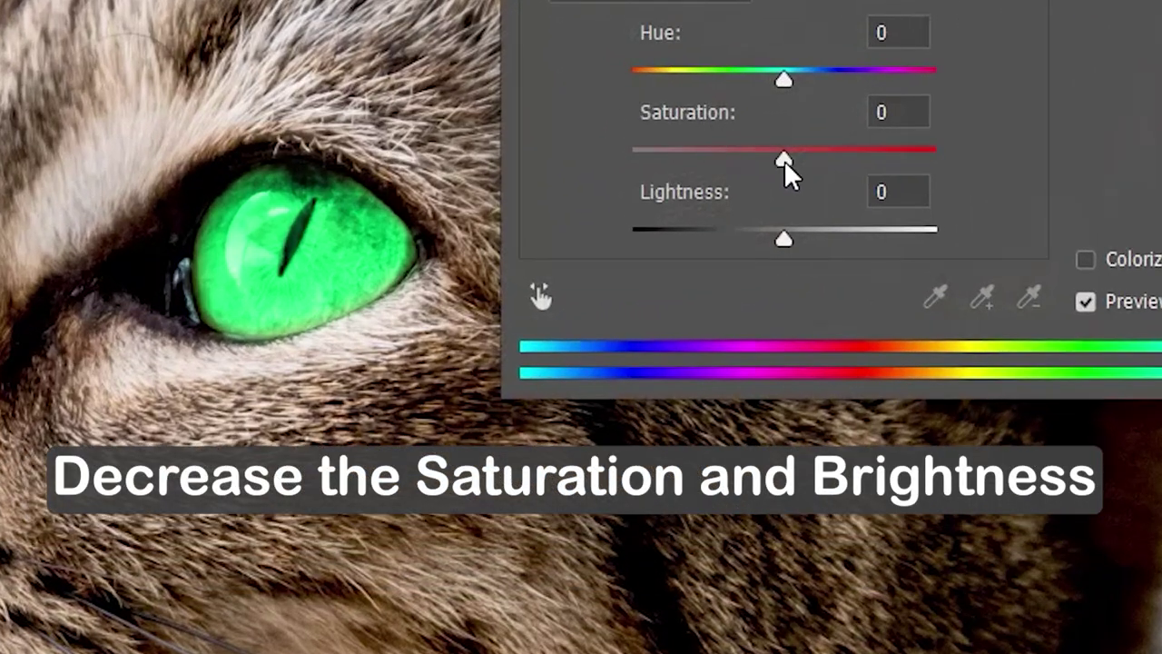
left_click_drag(783, 160, 726, 159)
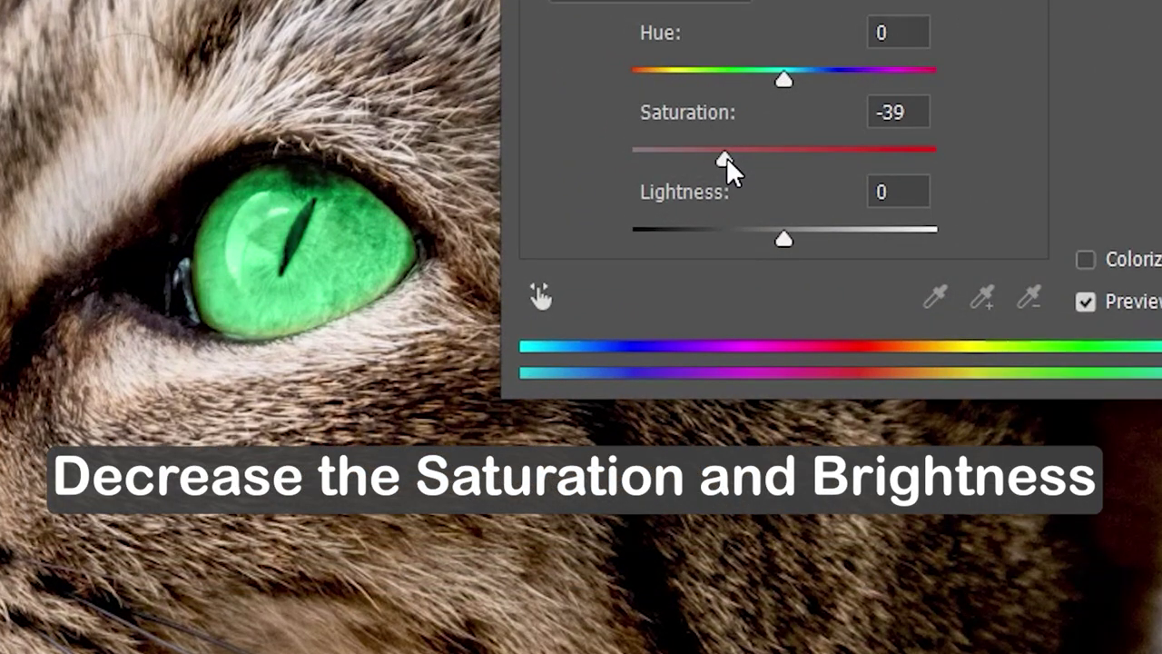
left_click_drag(783, 239, 750, 238)
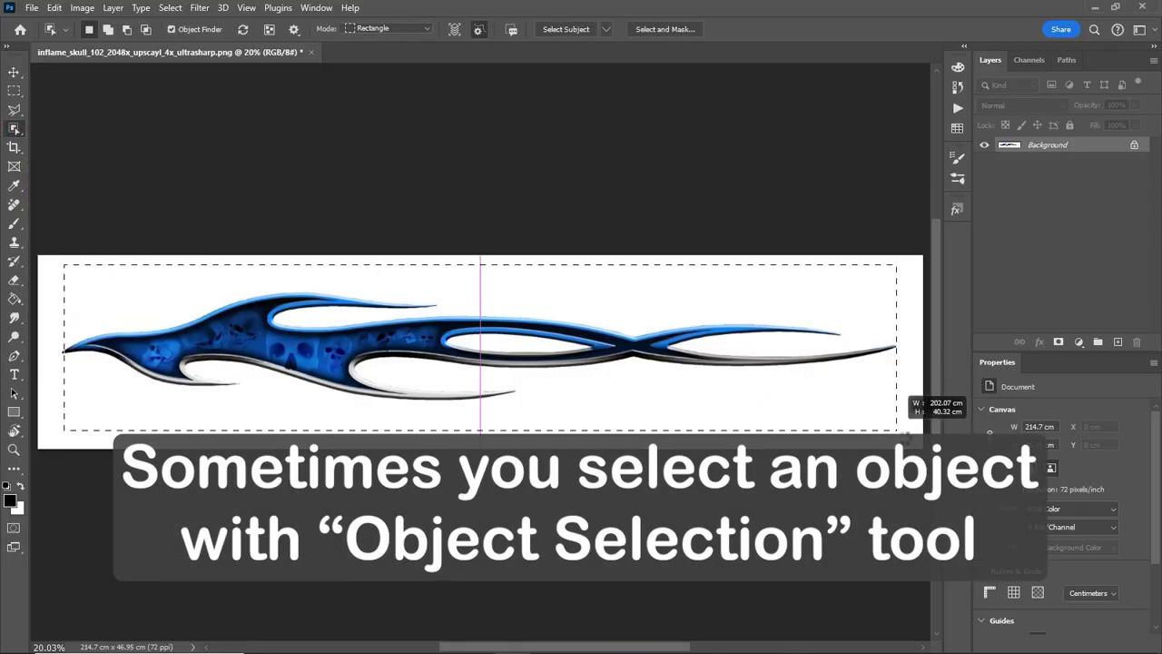
Mask the flame off its white background and add a black-filled layer beneath it
left_click_drag(73, 274, 908, 422)
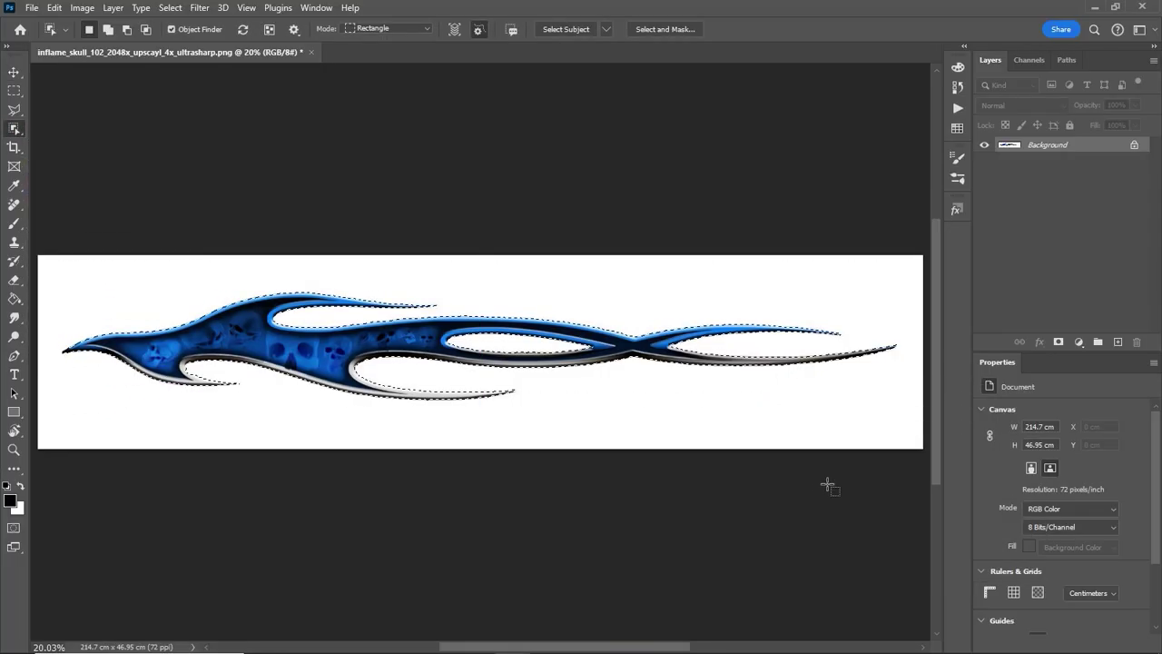
left_click(1060, 343)
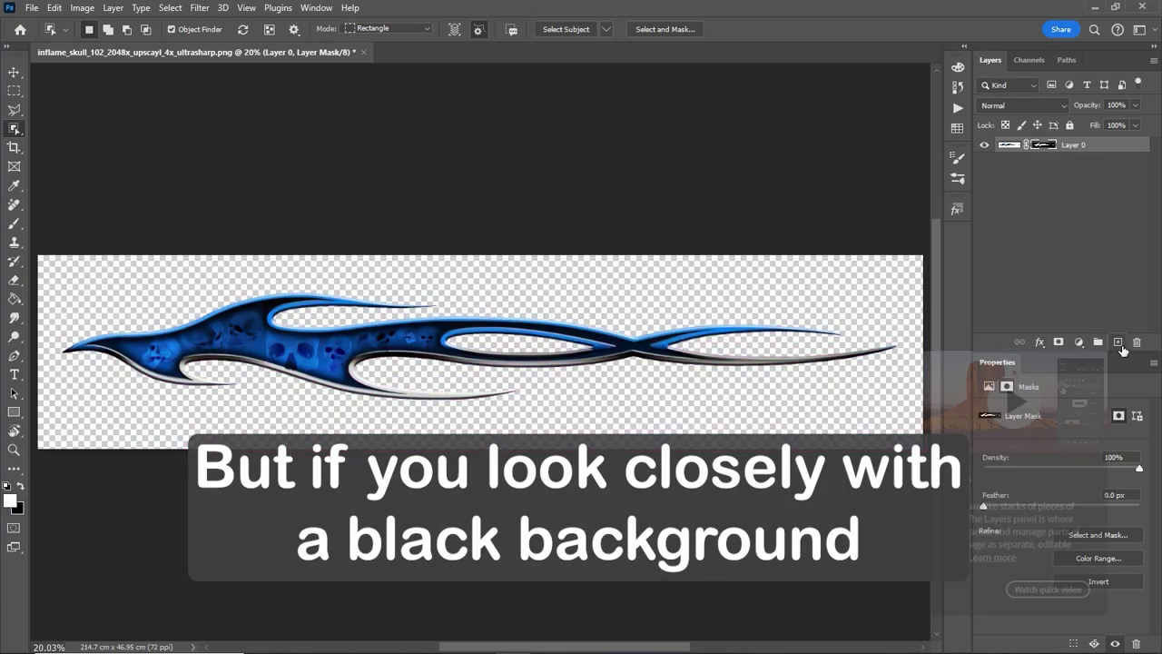
left_click(1117, 342, "ctrl")
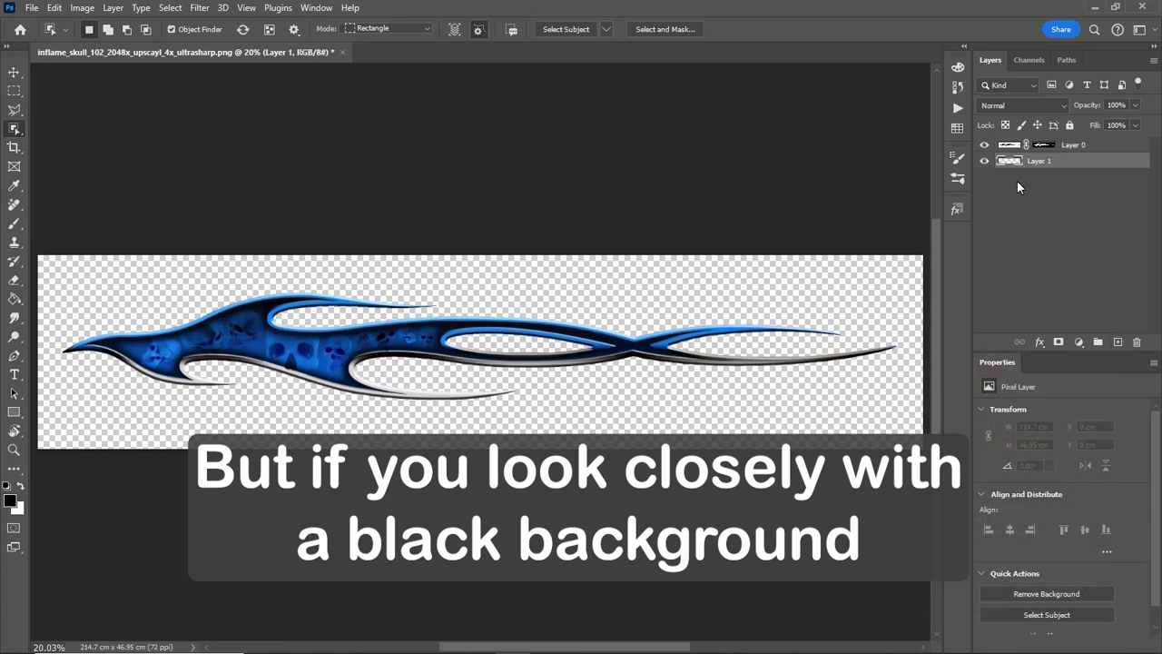
key("alt+BackSpace")
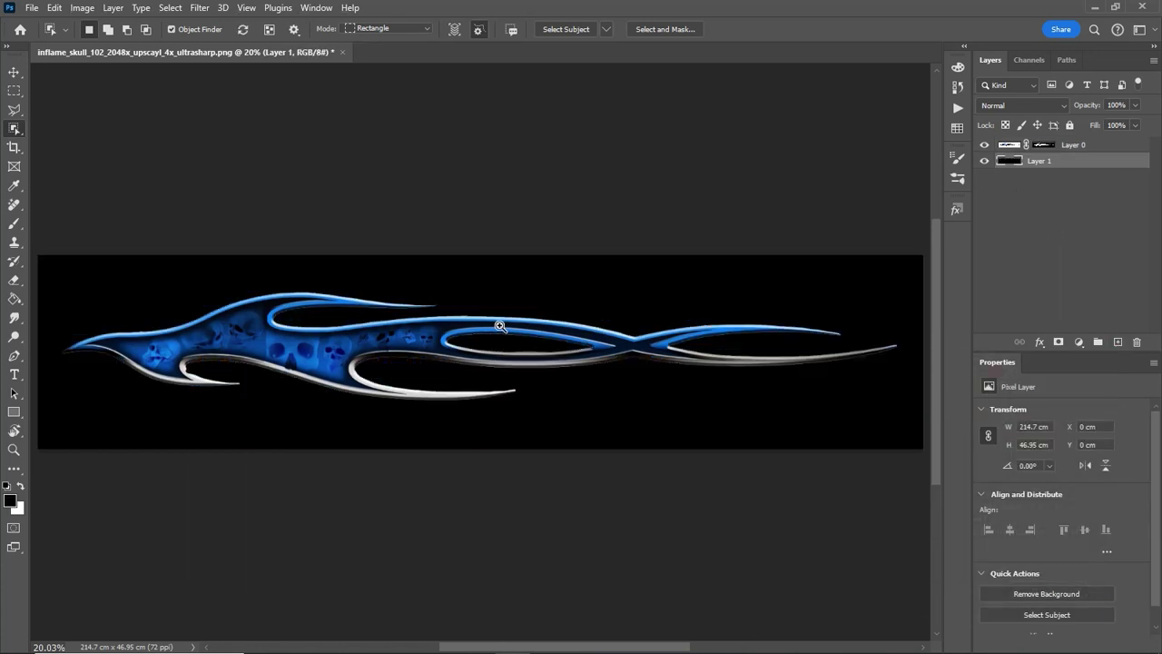
left_click_drag(499, 325, 637, 305)
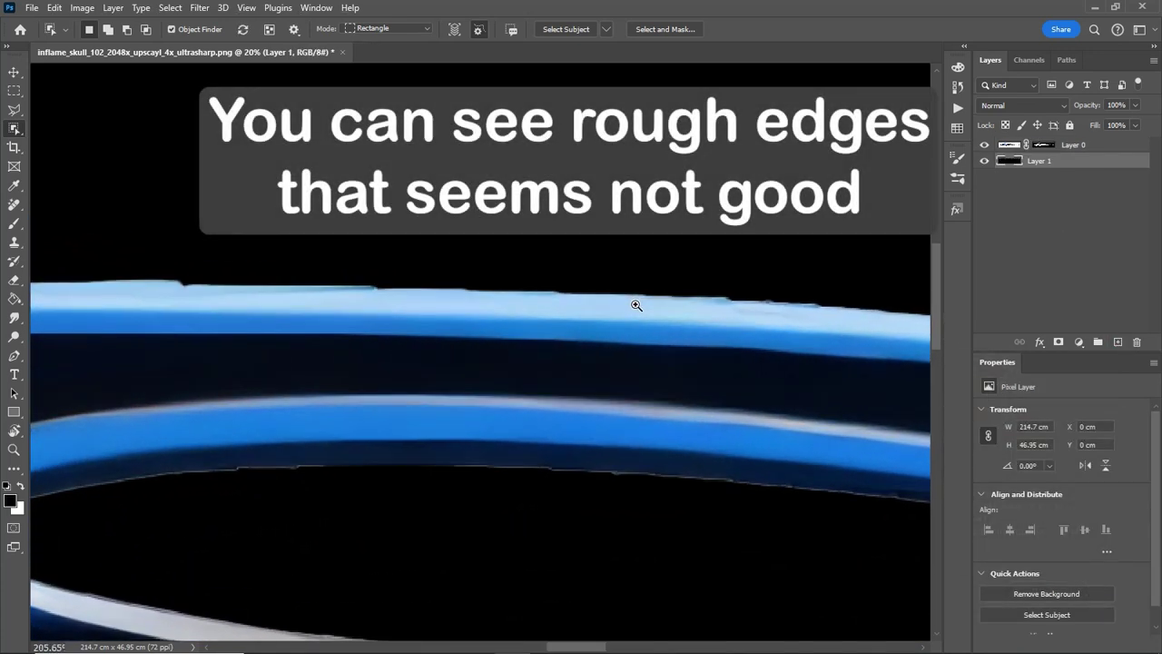
key("v")
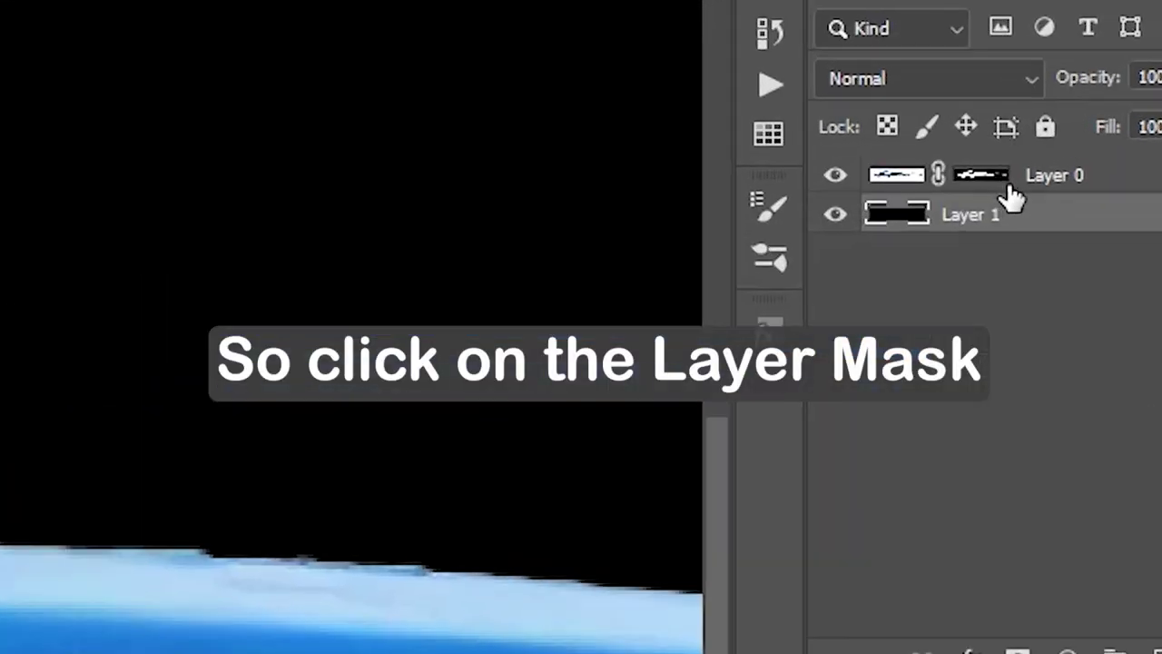
Apply a Minimum filter of about 1.1 pixels radius to Layer 0's mask
left_click(997, 177)
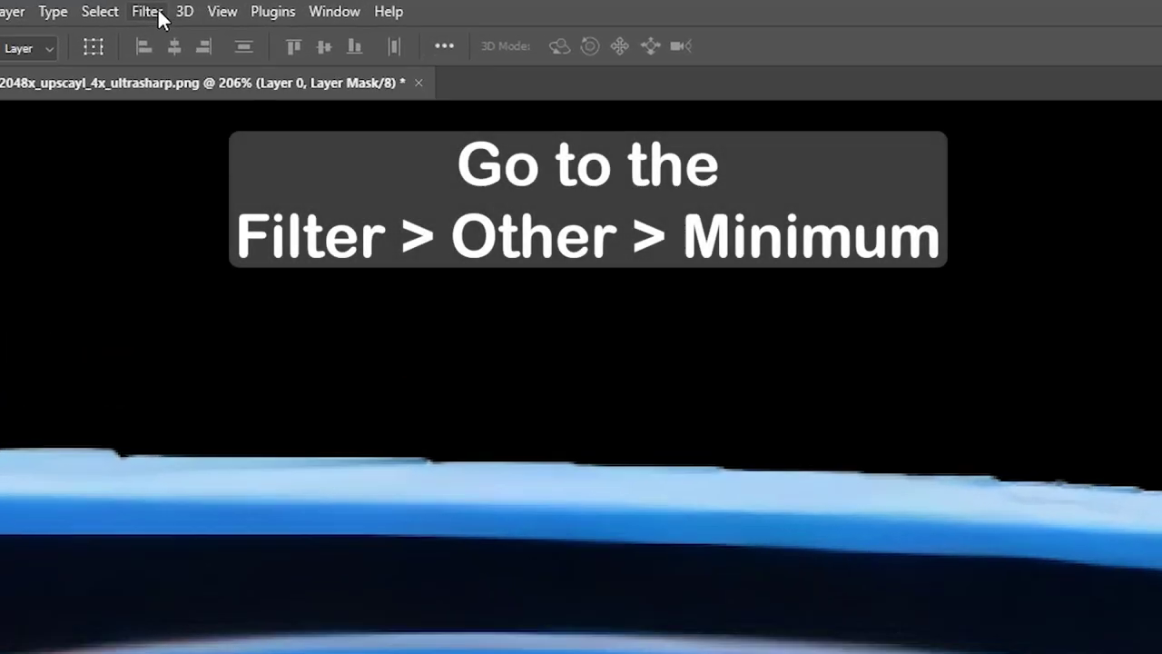
left_click(145, 13)
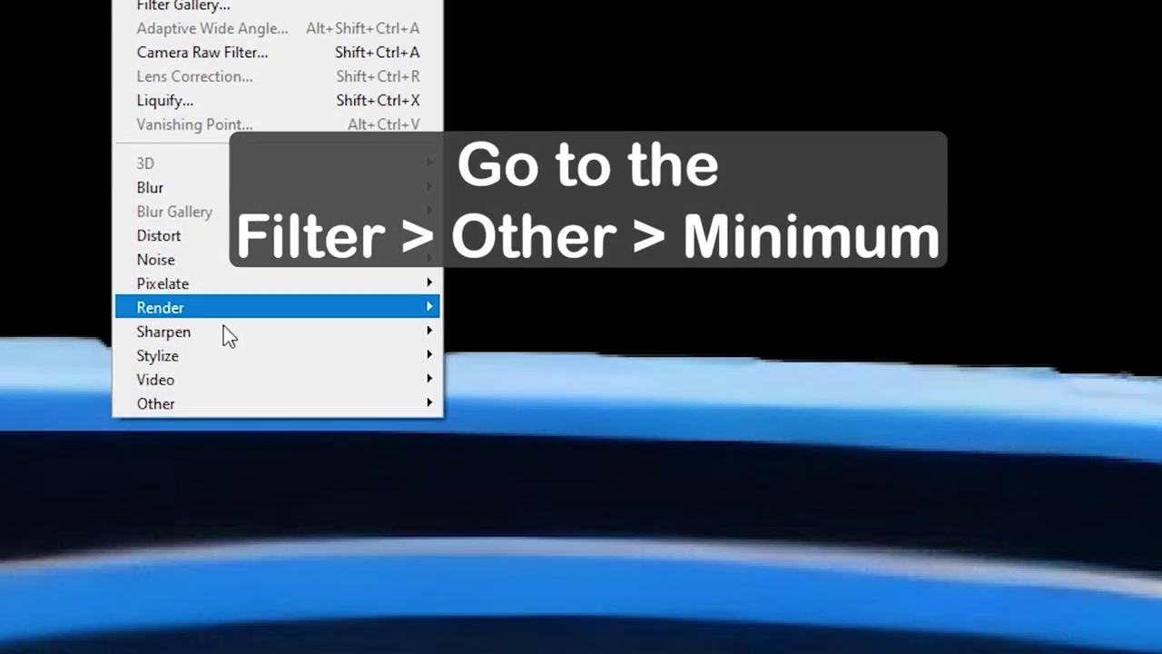
left_click(207, 406)
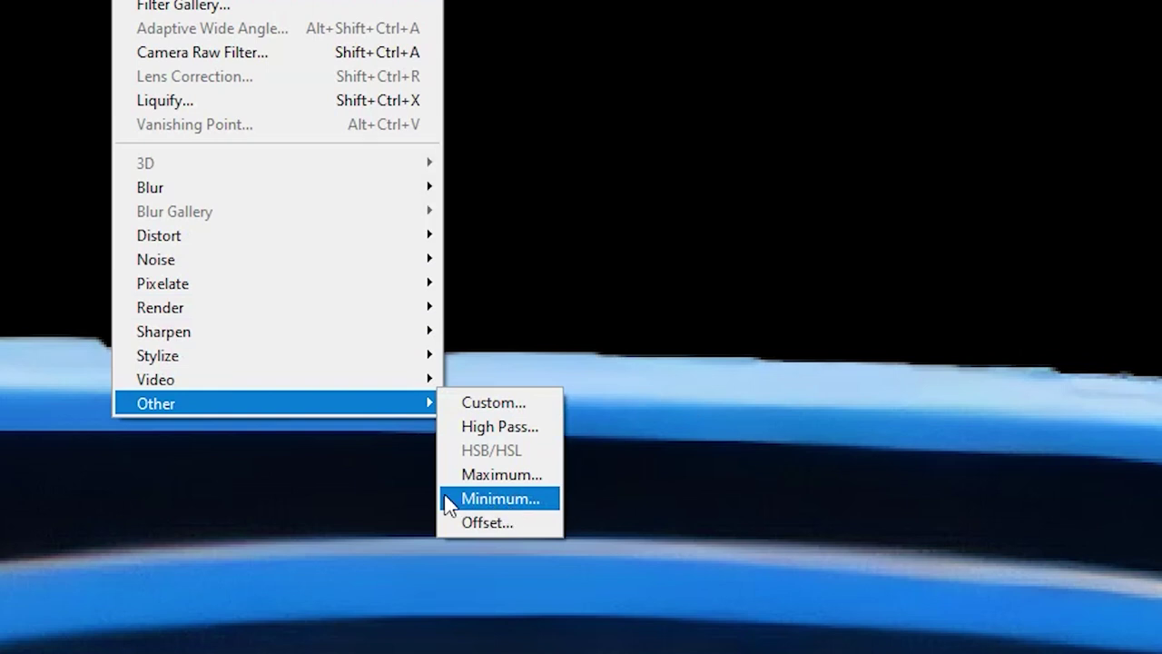
left_click(482, 506)
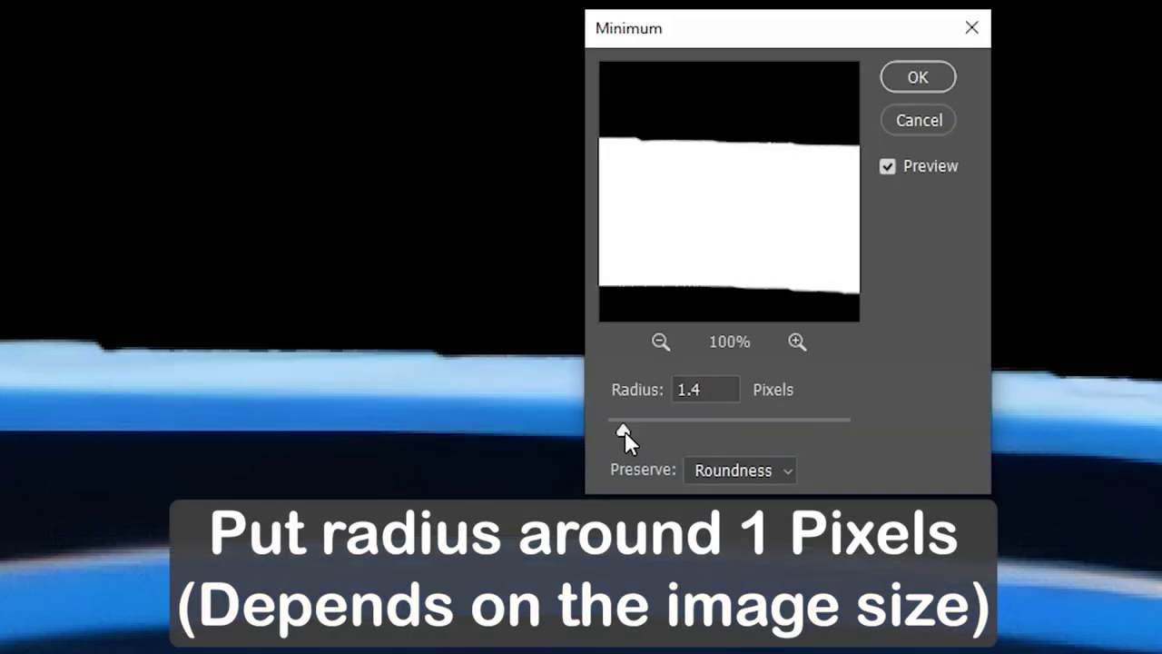
mouse_move(624, 430)
left_mouse_down()
mouse_move(597, 427)
mouse_move(619, 430)
left_mouse_up()
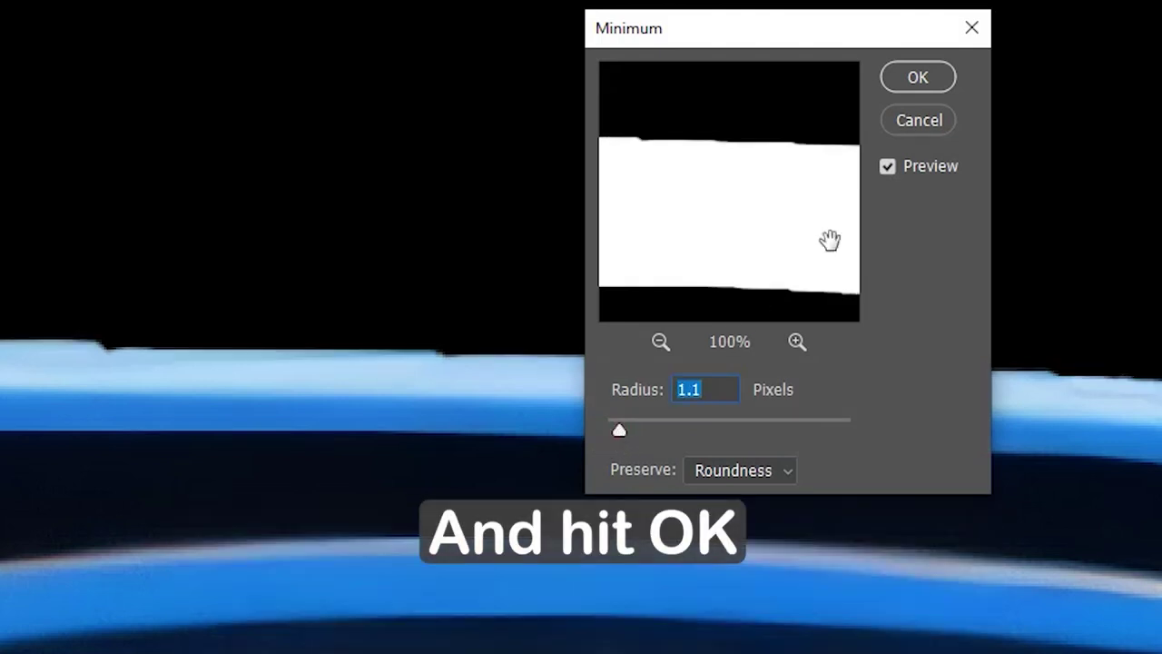
left_click(918, 79)
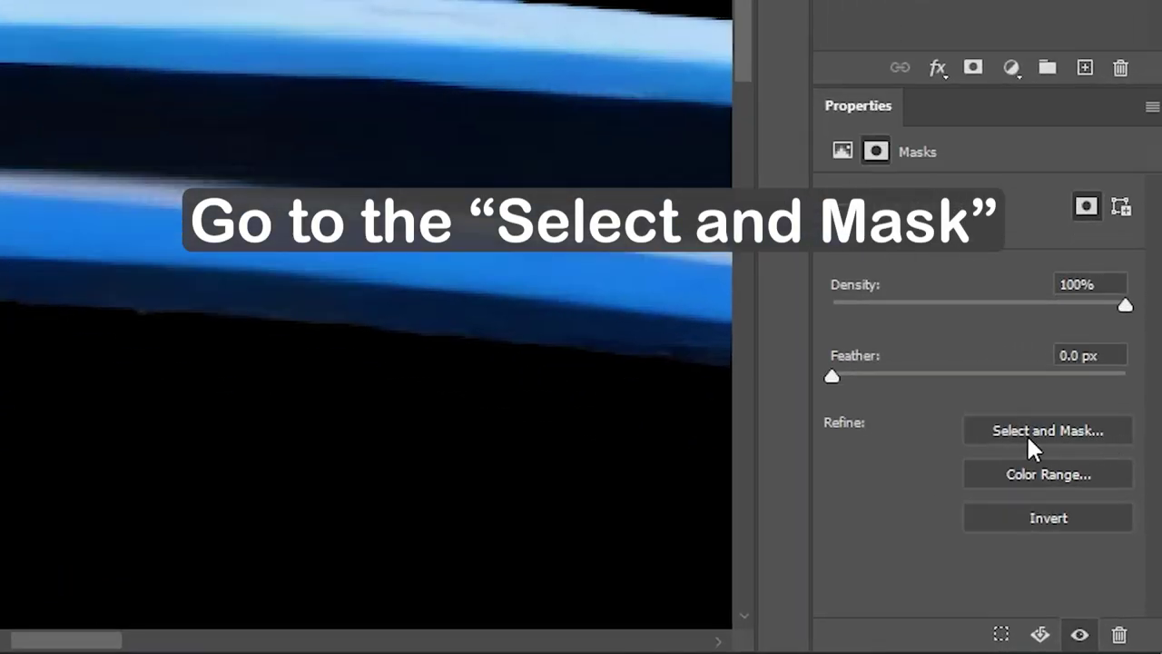
Refine the flame mask in Select and Mask with Smooth set to 64
left_click(1053, 431)
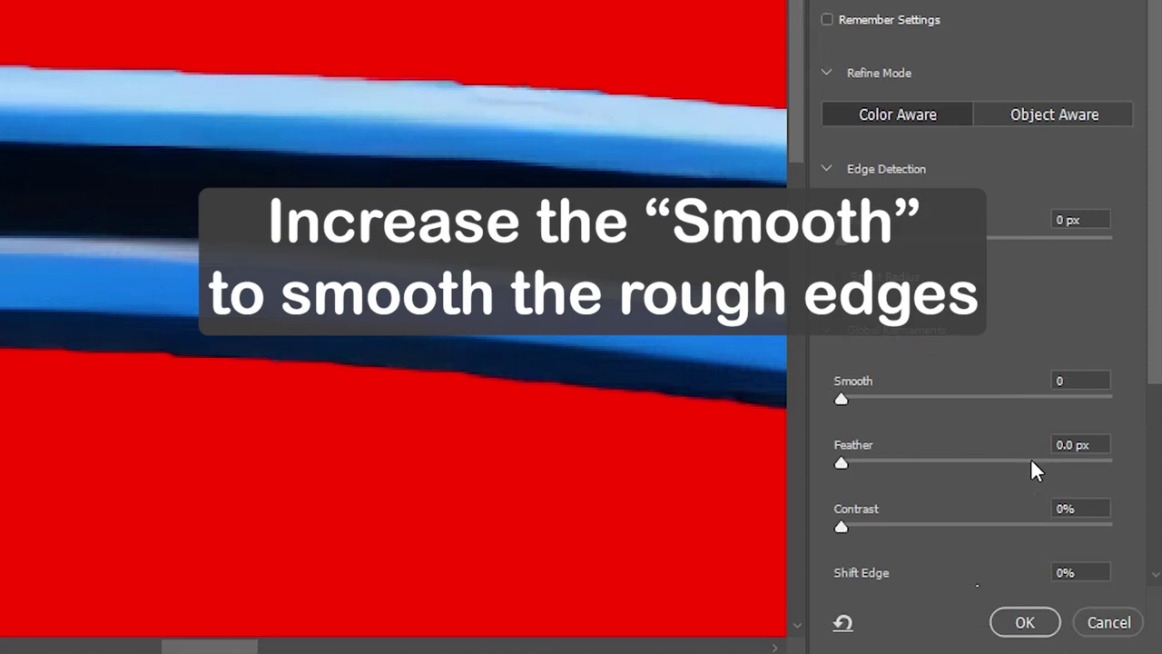
left_click_drag(476, 441, 208, 415)
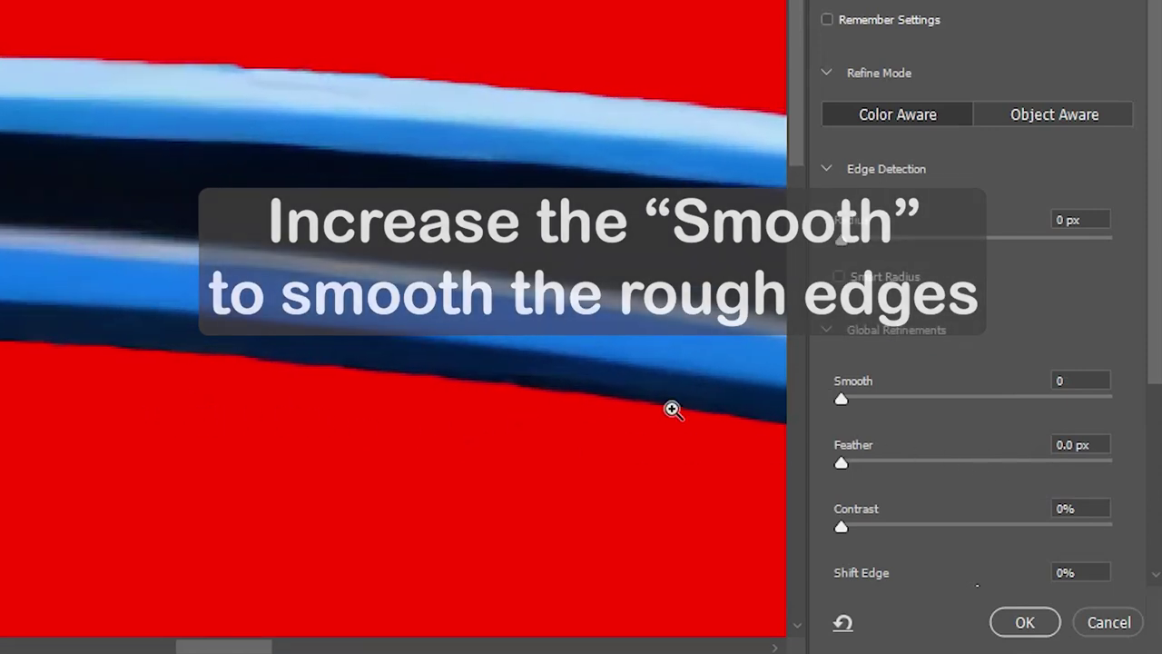
mouse_move(842, 399)
left_mouse_down()
mouse_move(1006, 412)
mouse_move(1015, 400)
left_mouse_up()
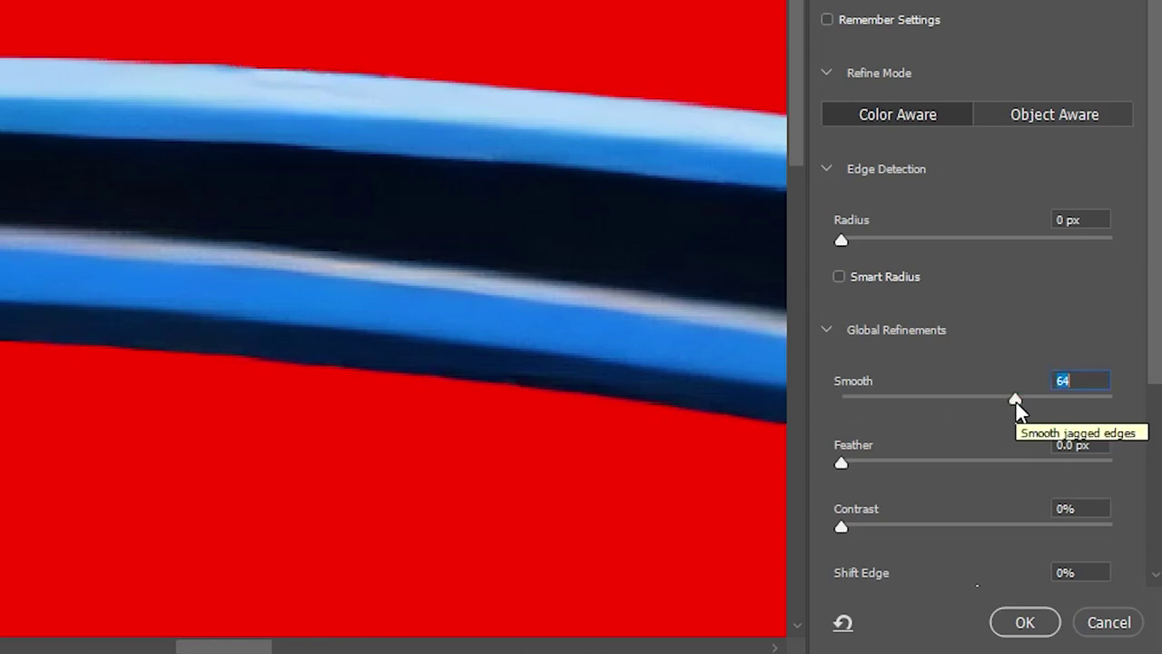
left_click(1024, 622)
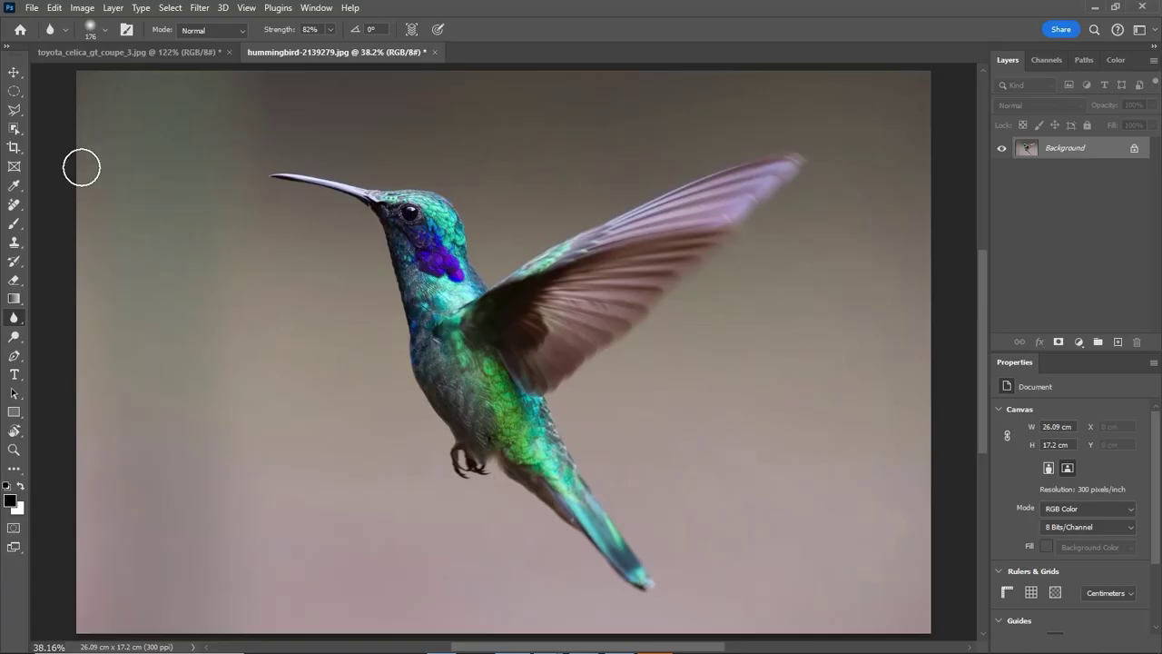
Cut out the hummingbird with Object Selection and a layer mask, then disable the mask
key("w")
left_click(576, 308)
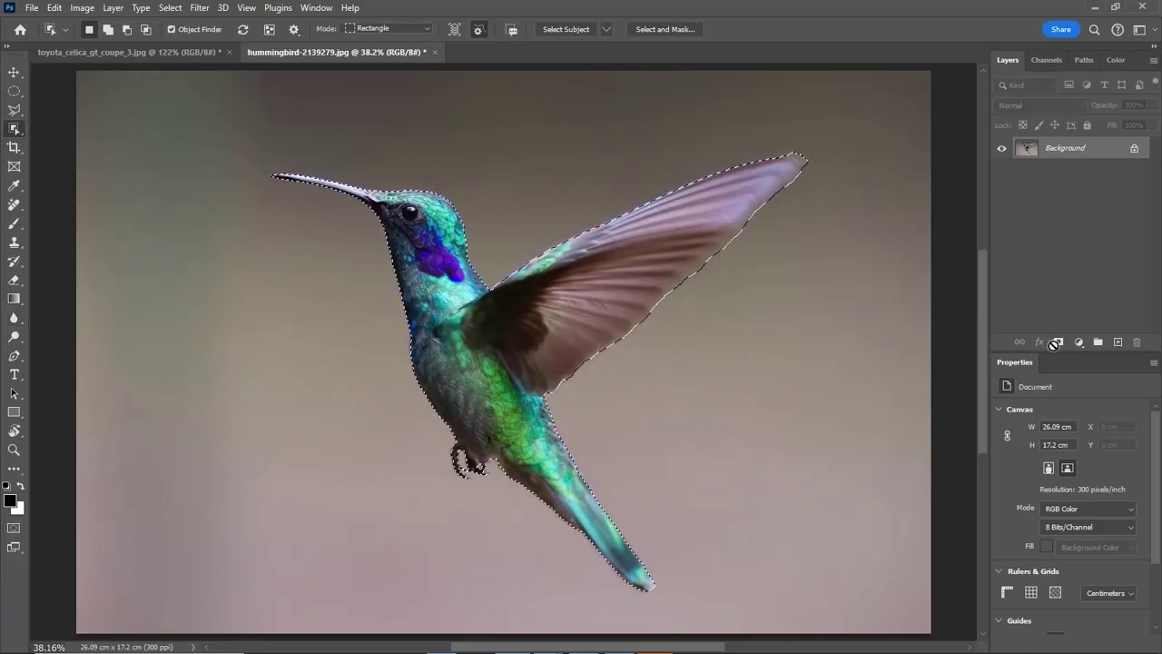
left_click(1057, 342)
scroll(700, 329, "up", 3)
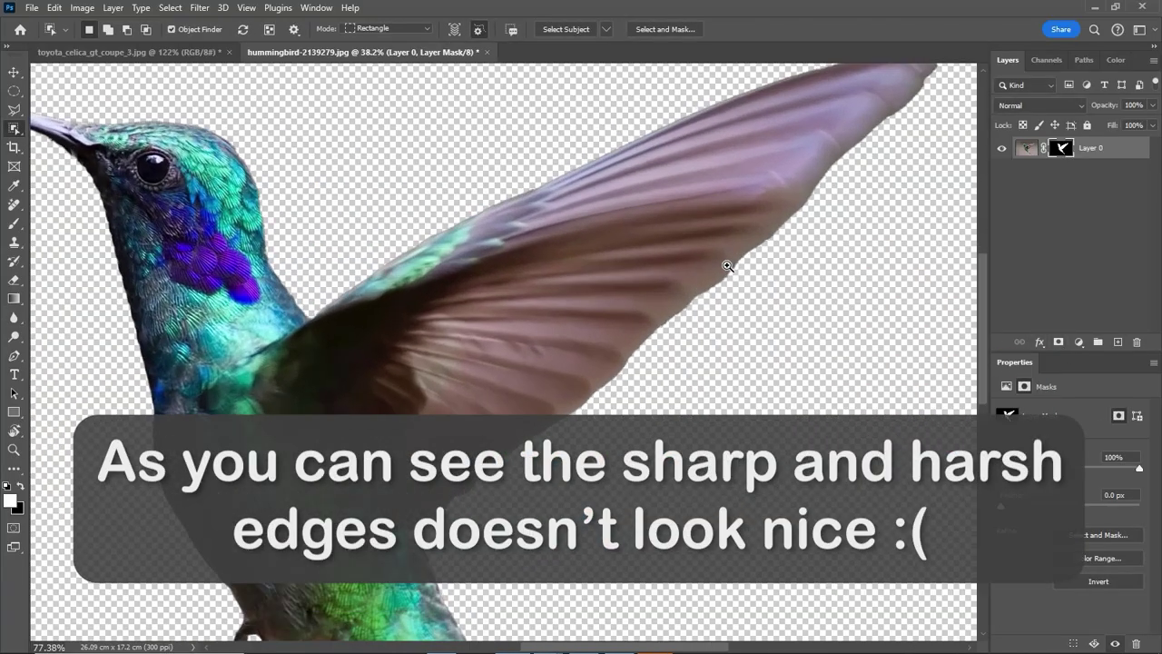
scroll(726, 260, "up", 2)
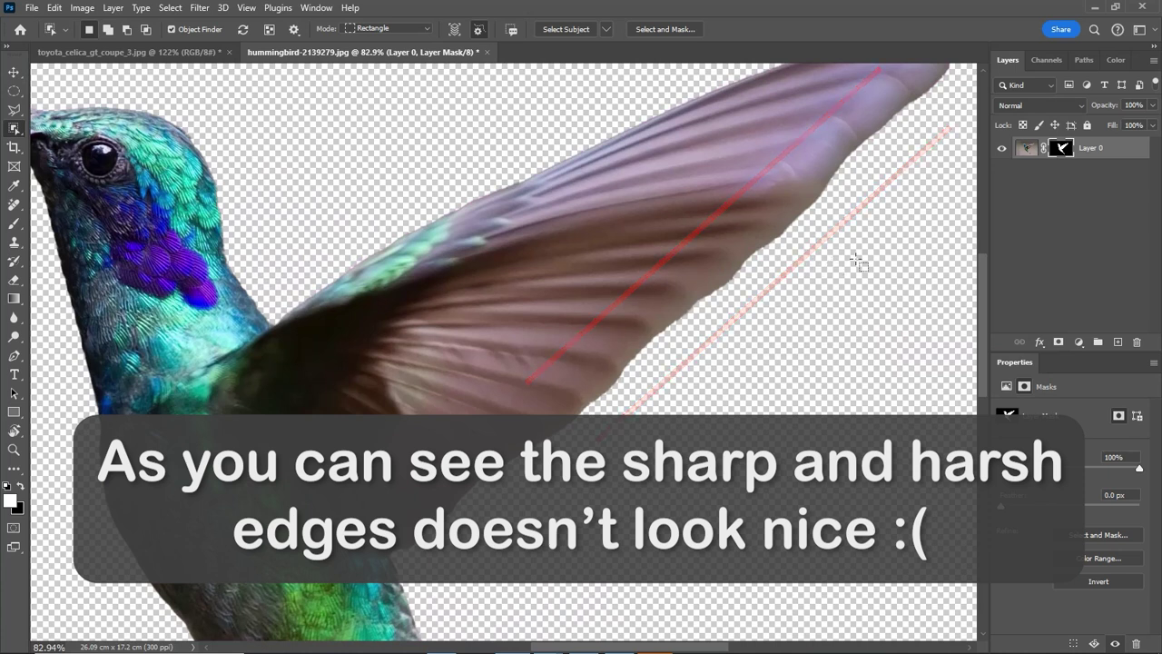
left_click(1064, 152, "shift")
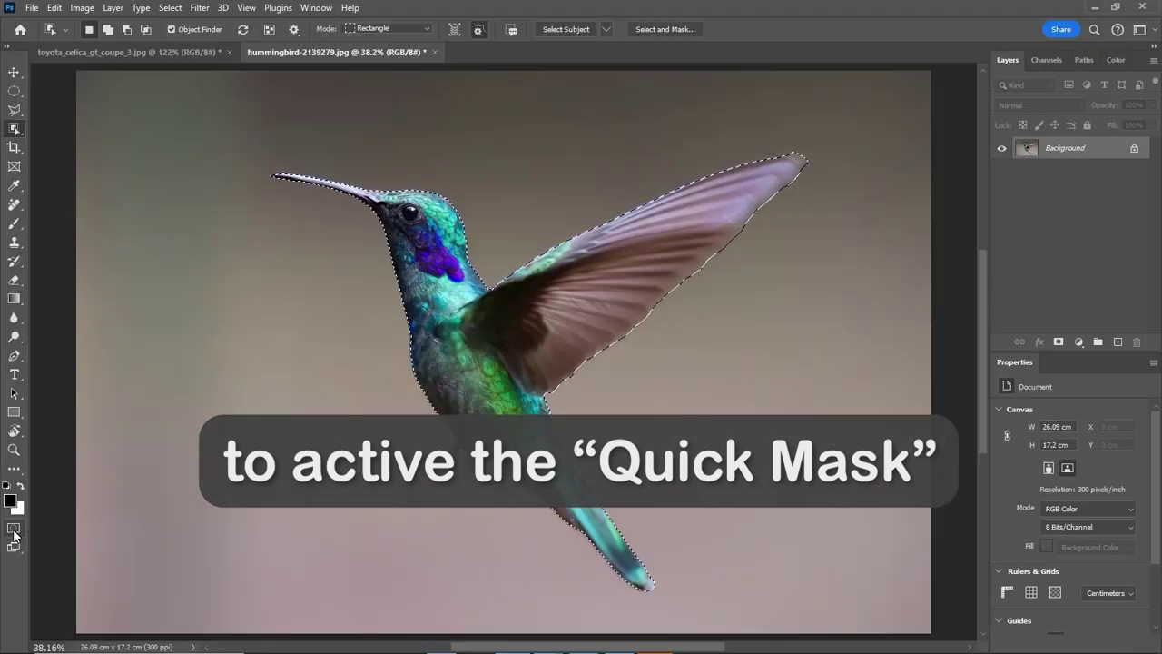
Turn on Quick Mask for the bird selection and set its options to tint Selected Areas
left_click(14, 531)
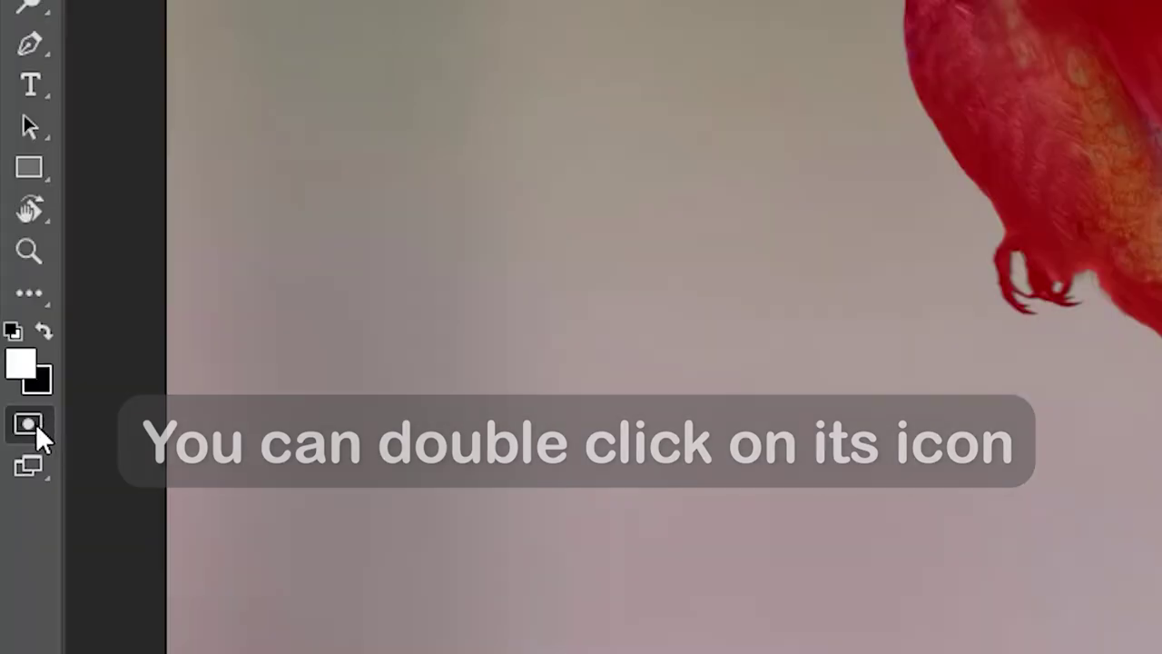
double_click(35, 425)
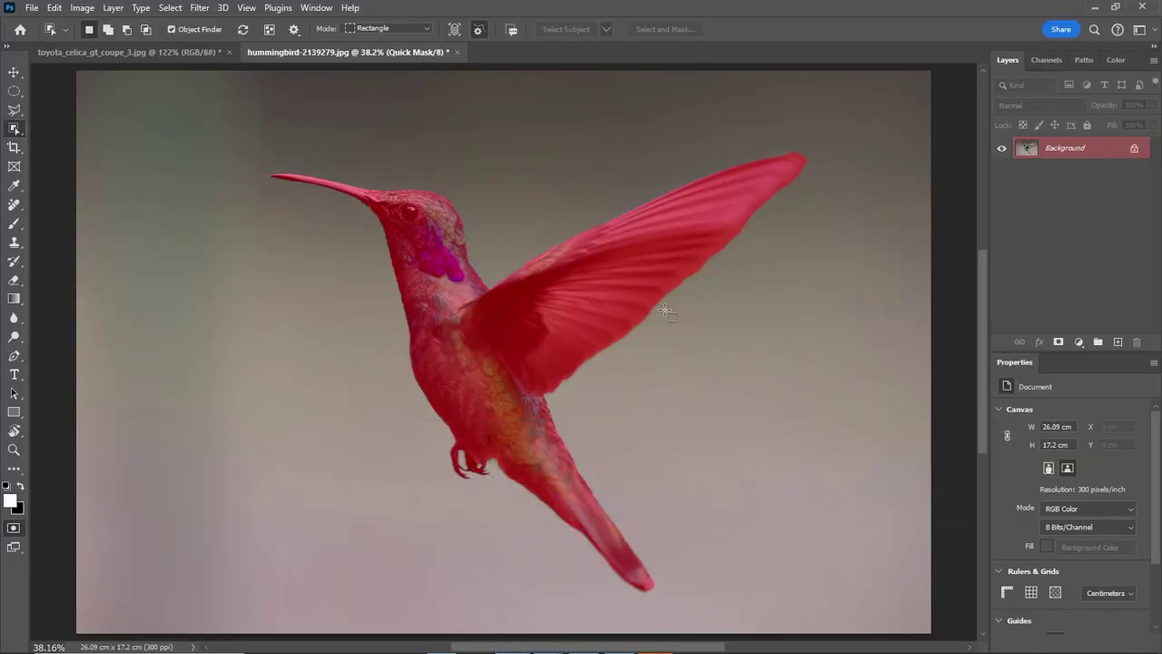
Paint out the quick mask along the wing's lower edge with a hard brush at 84% flow
scroll(672, 313, "up", 5)
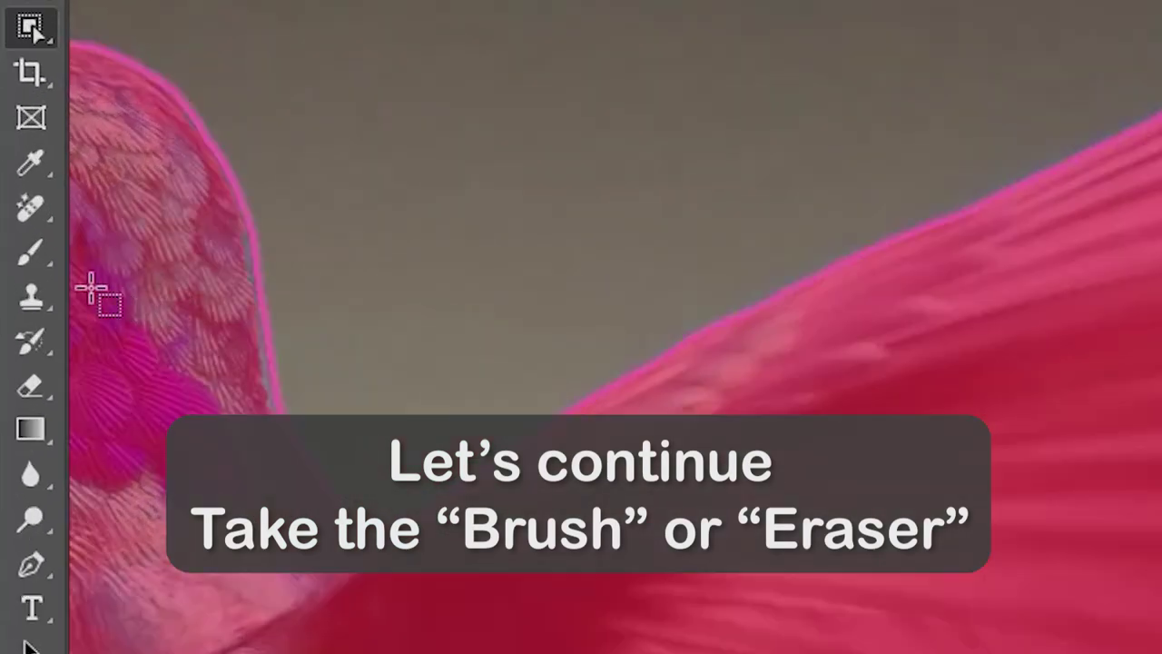
left_click(13, 222)
right_click(619, 403)
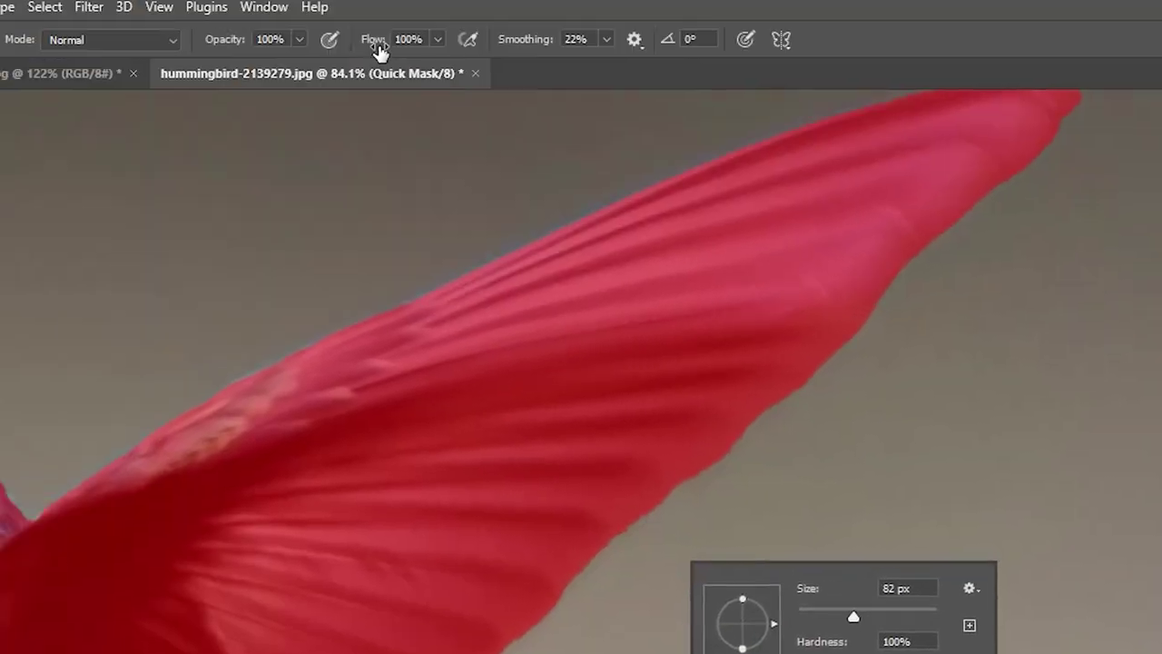
left_click_drag(382, 45, 360, 48)
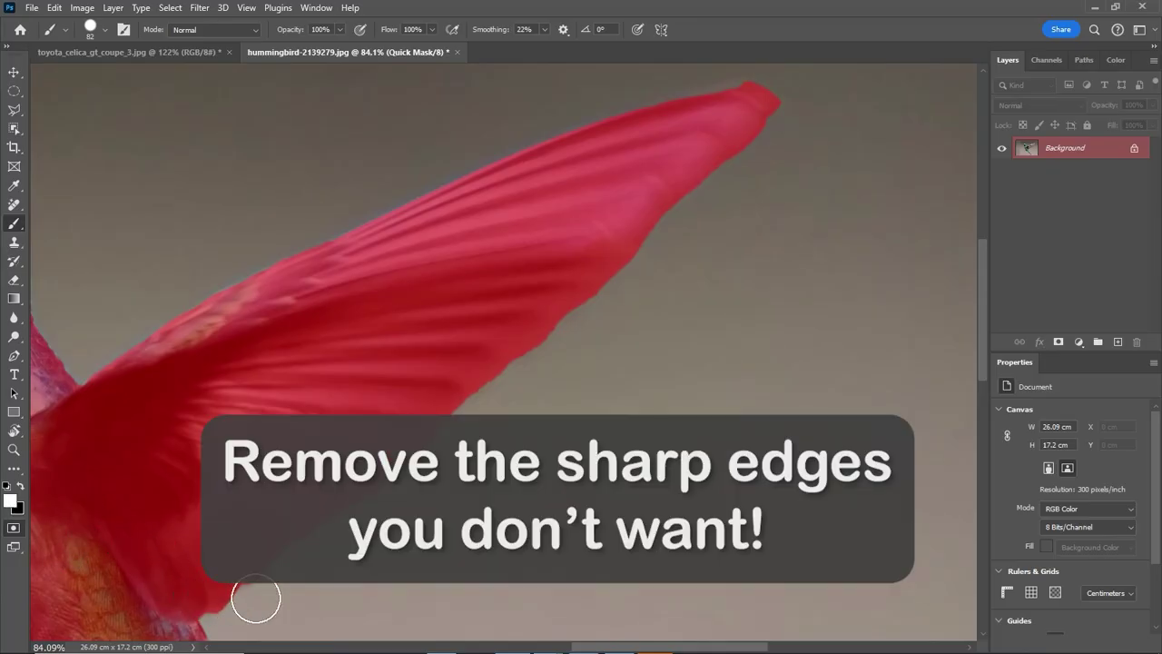
mouse_move(786, 101)
left_mouse_down()
mouse_move(786, 168)
mouse_move(234, 627)
left_mouse_up()
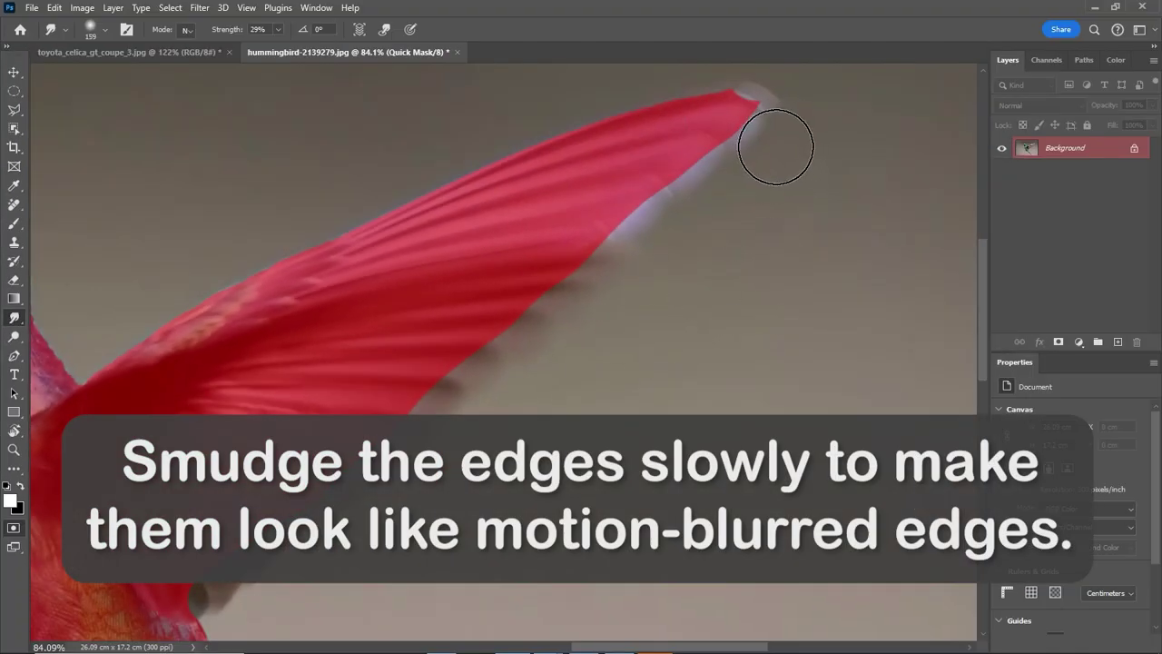
Smudge the quick mask along the wing tip at 29% strength into a soft, feathery edge
mouse_move(776, 147)
left_mouse_down()
mouse_move(778, 173)
mouse_move(827, 228)
mouse_move(786, 241)
mouse_move(720, 227)
mouse_move(760, 254)
mouse_move(643, 298)
mouse_move(568, 357)
mouse_move(586, 446)
mouse_move(402, 503)
mouse_move(311, 632)
left_mouse_up()
scroll(312, 632, "down", 2)
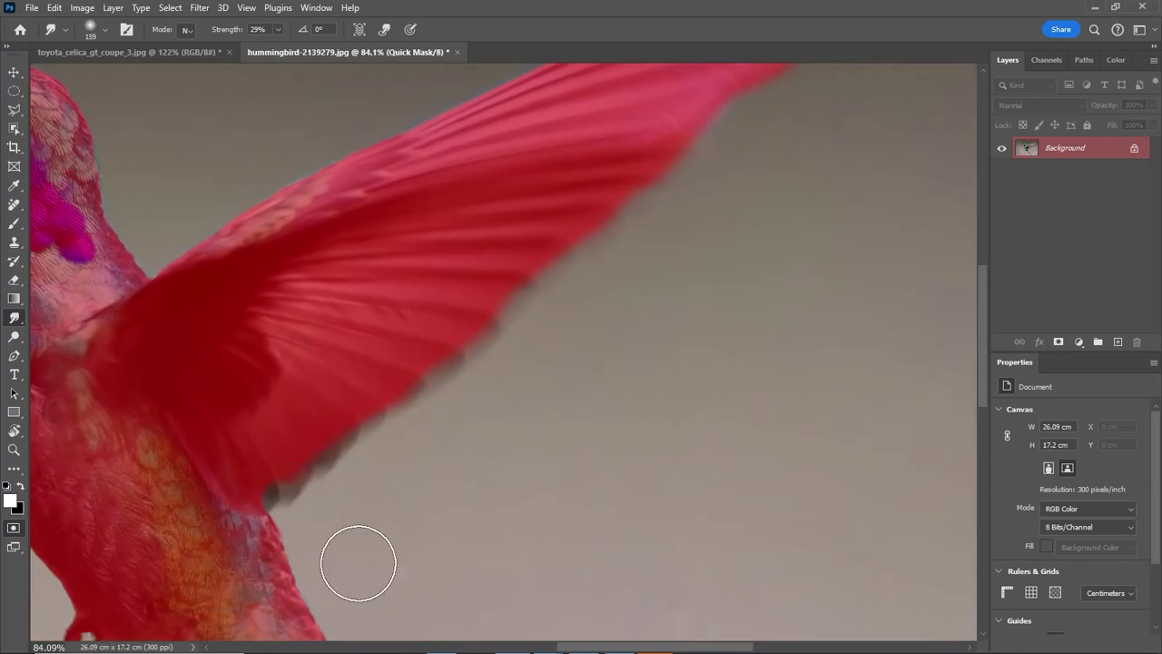
scroll(490, 399, "up", 2)
scroll(490, 400, "right", 2)
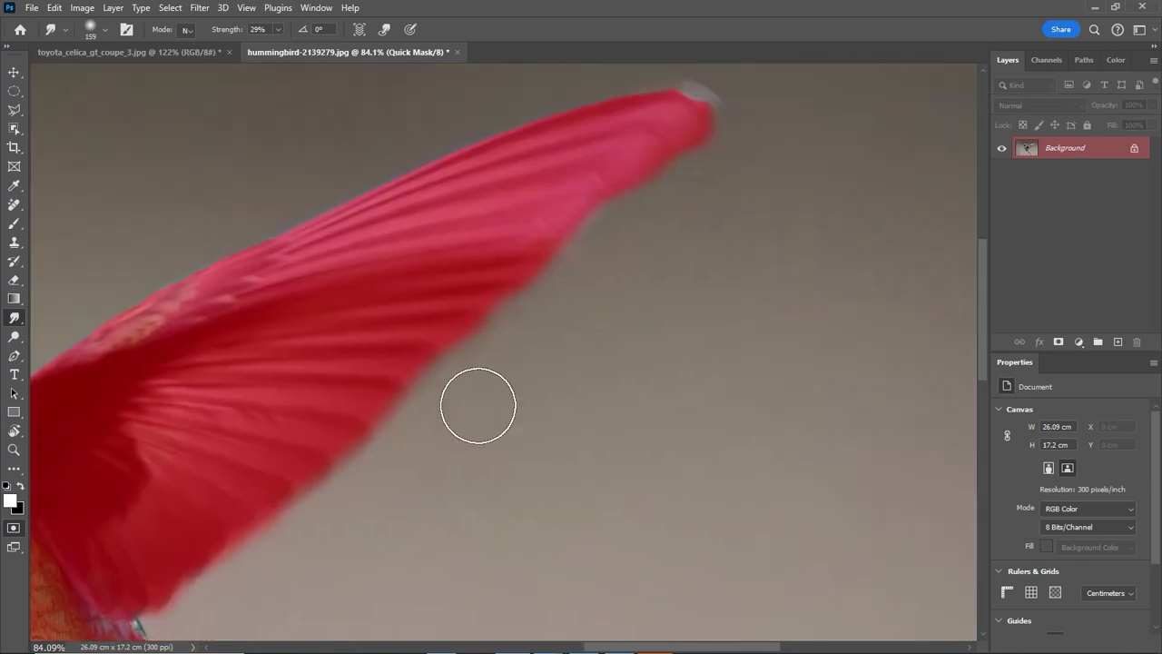
scroll(637, 353, "up", 2)
scroll(637, 353, "right", 1)
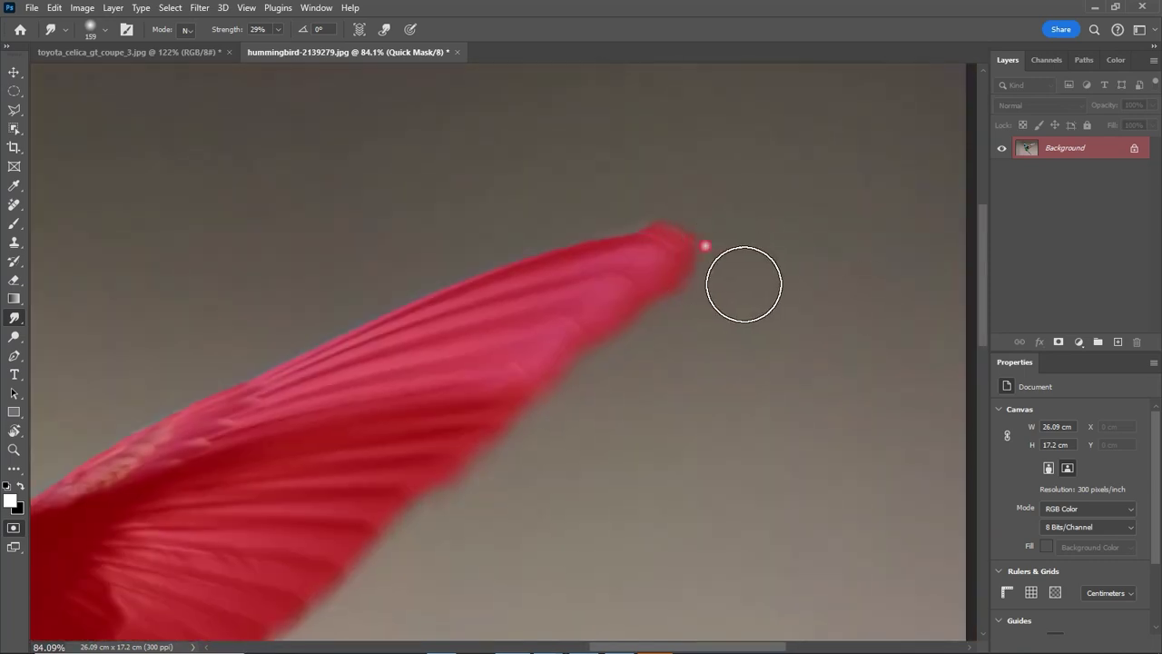
scroll(618, 284, "down", 1)
scroll(618, 284, "down", 1)
scroll(454, 408, "down", 2)
scroll(363, 544, "left", 1)
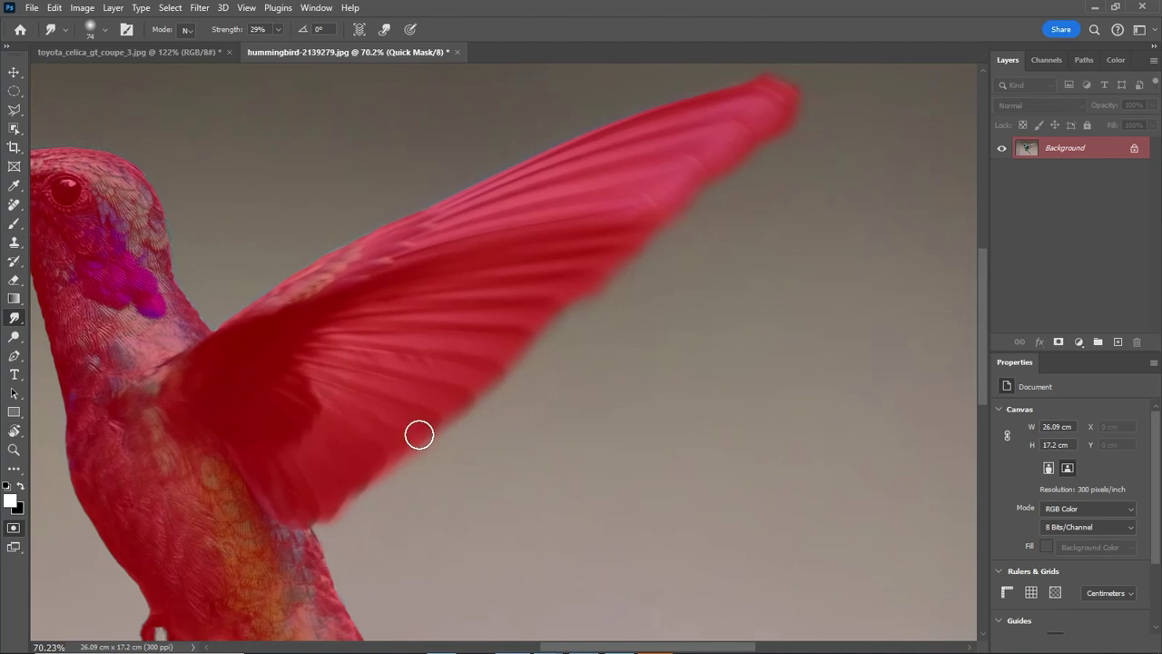
scroll(517, 273, "down", 3)
scroll(517, 273, "down", 1)
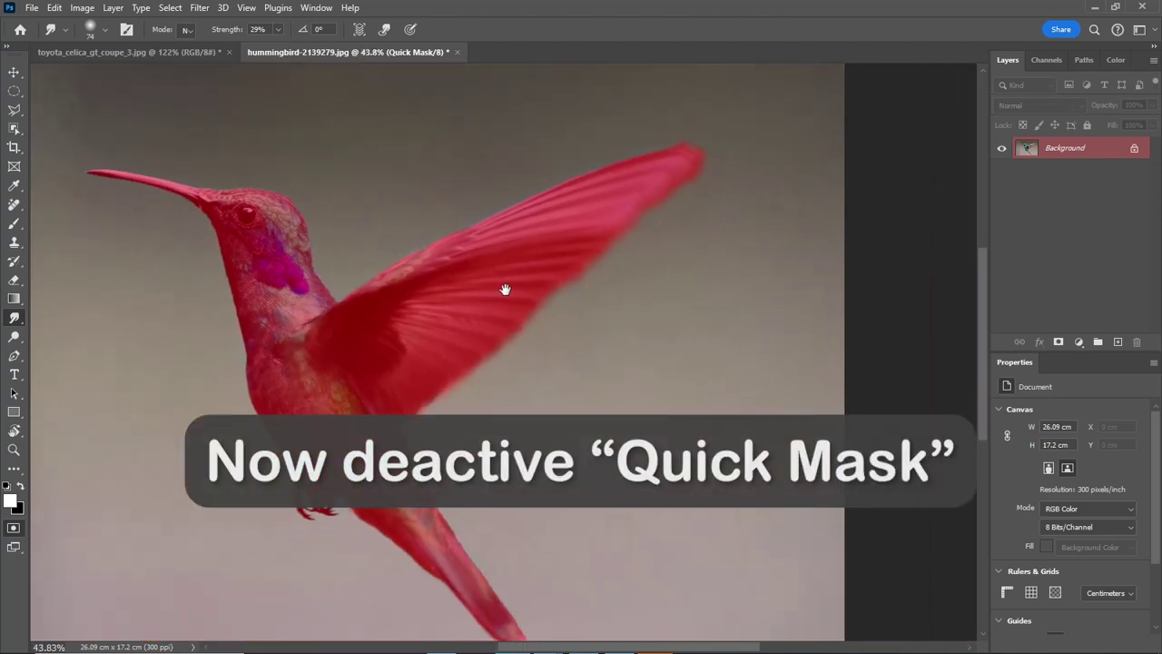
Turn the quick-mask overlay into a selection and add a layer mask isolating the hummingbird
left_click(14, 529)
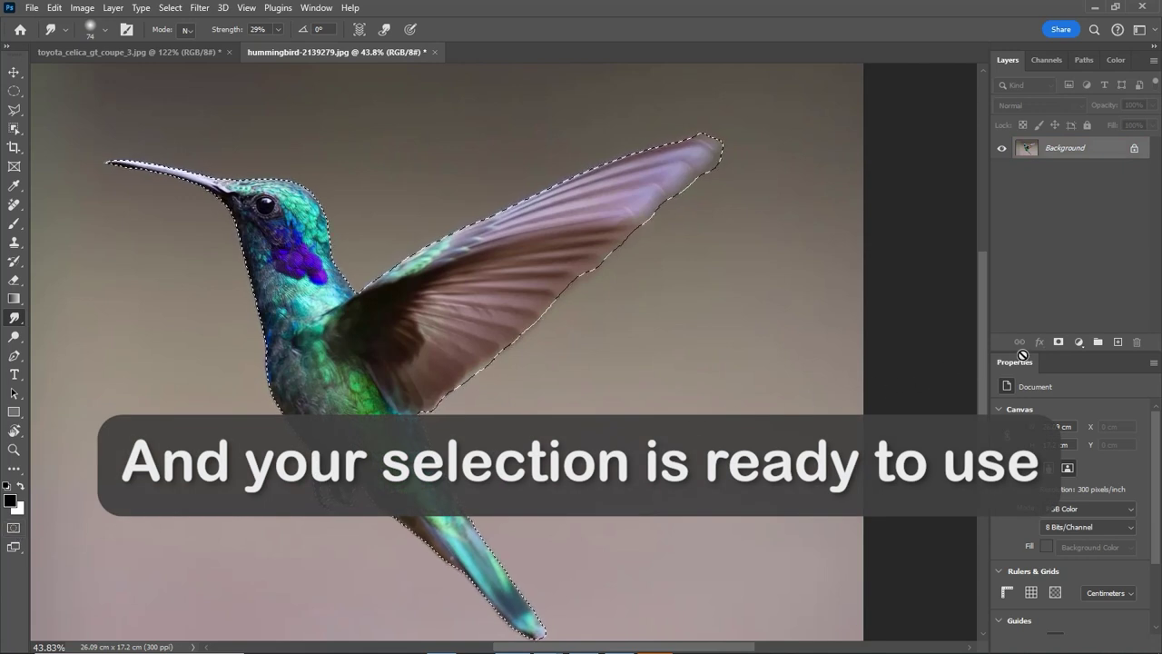
left_click(1061, 344)
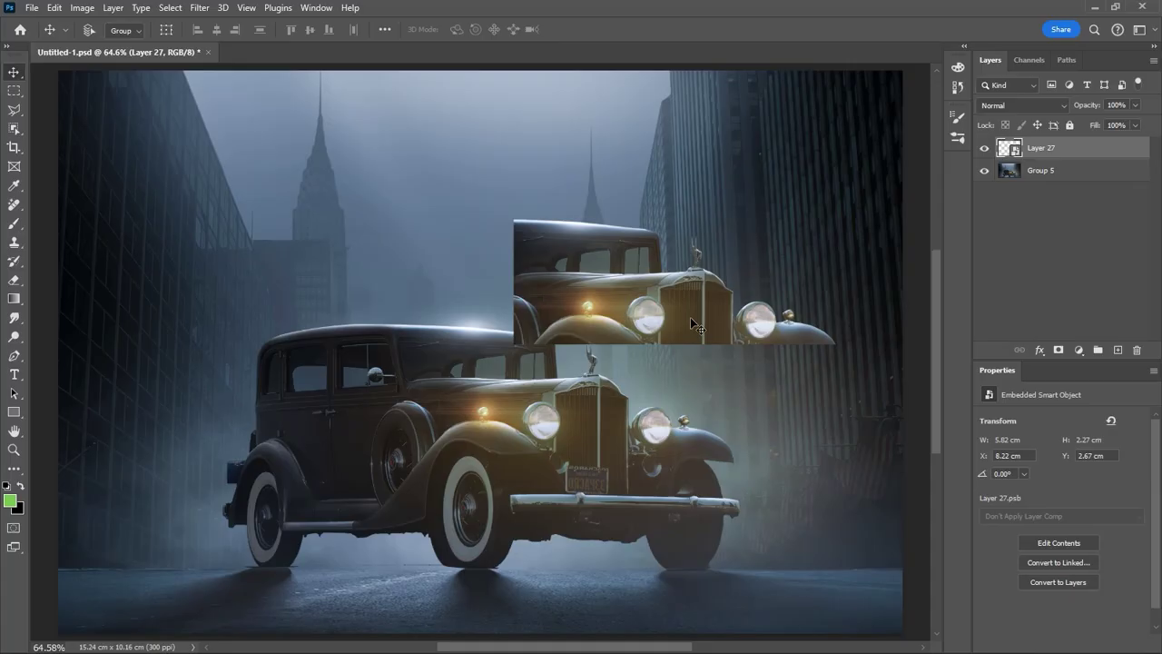
Move the Layer 27 car copy roughly onto the original car front and zoom in
mouse_move(690, 317)
left_mouse_down()
mouse_move(722, 248)
mouse_move(596, 437)
mouse_move(600, 426)
left_mouse_up()
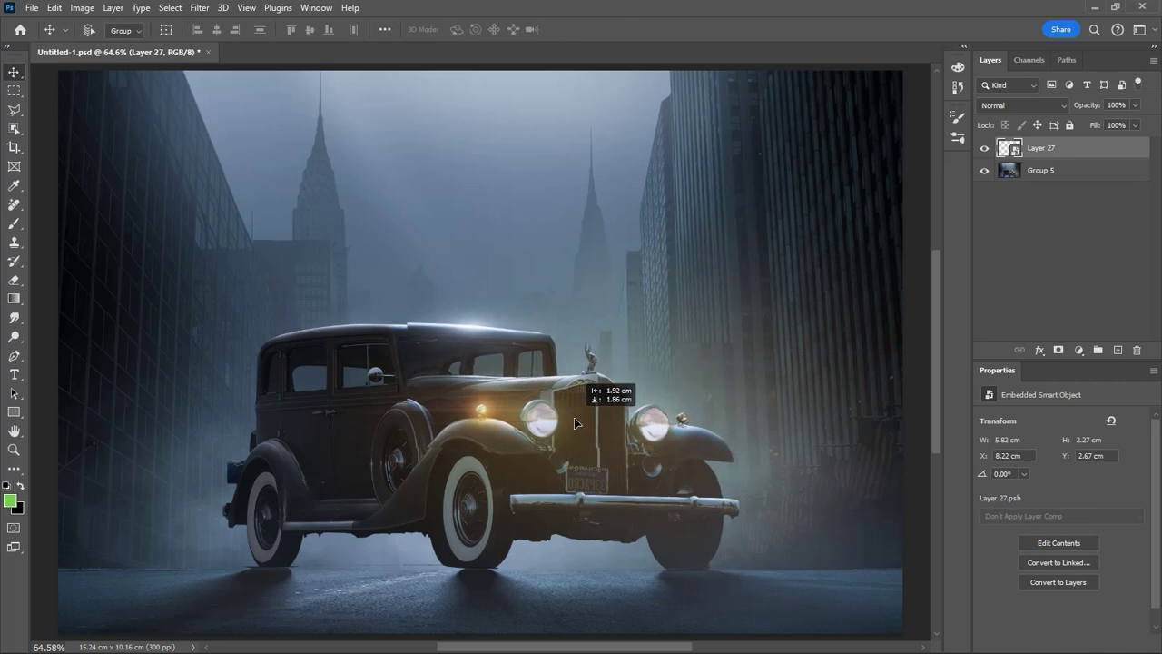
left_click(600, 426)
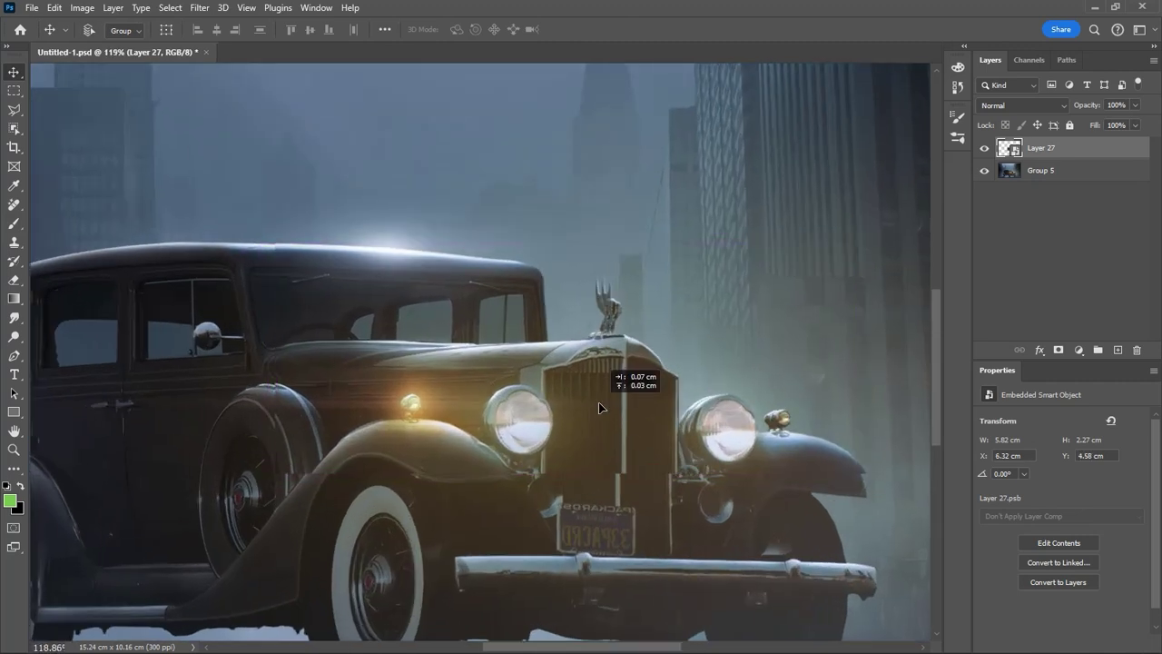
left_click_drag(604, 386, 661, 265)
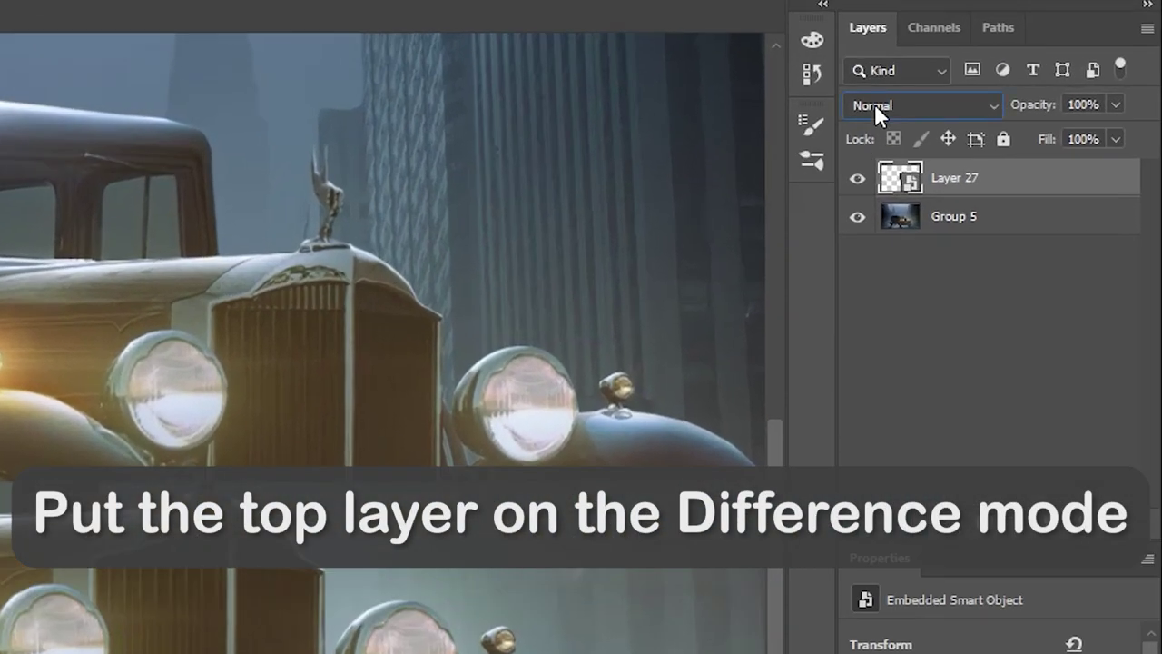
Align Layer 27 precisely using Difference blending, then set it back to Normal
left_click(998, 106)
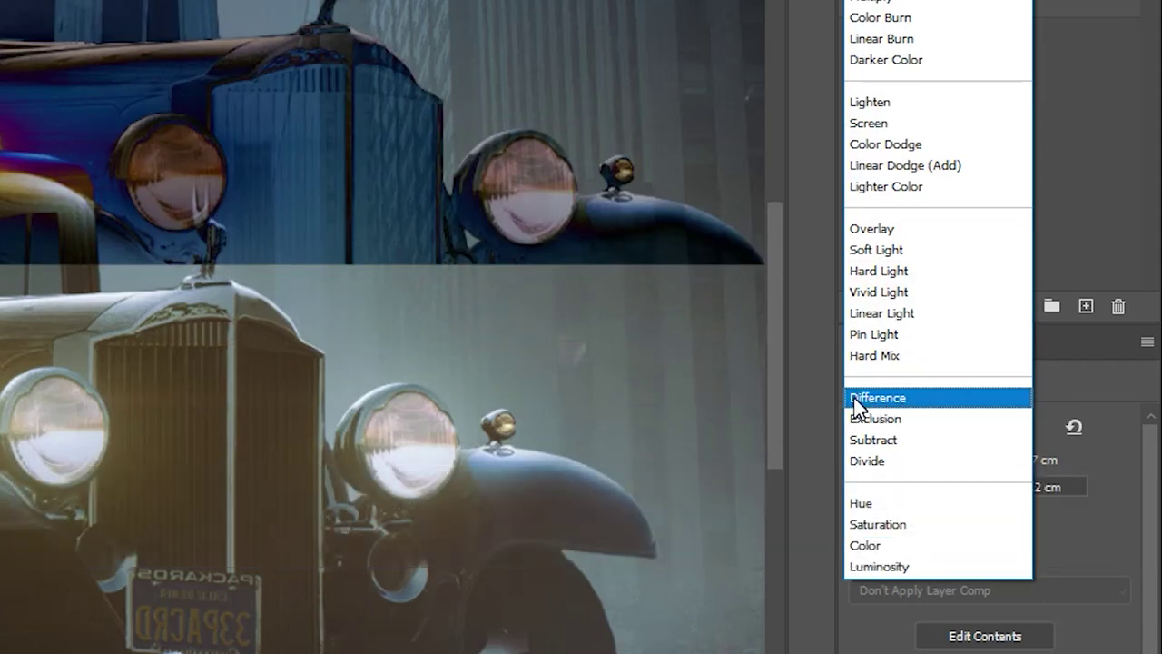
left_click(854, 399)
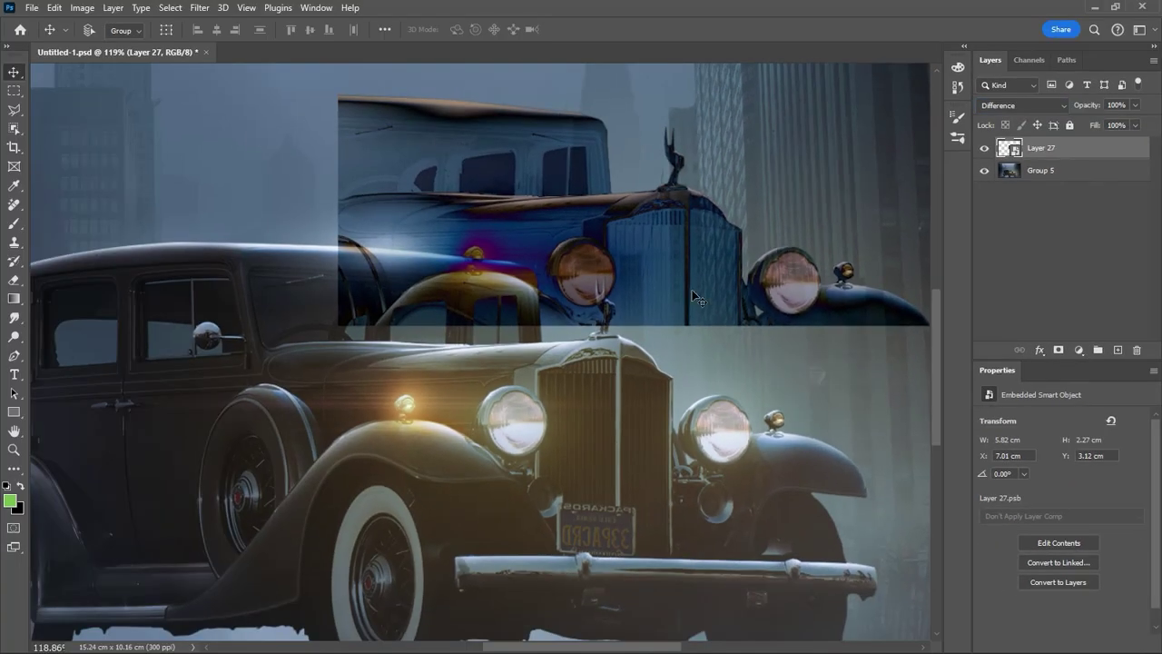
left_click_drag(711, 259, 627, 411)
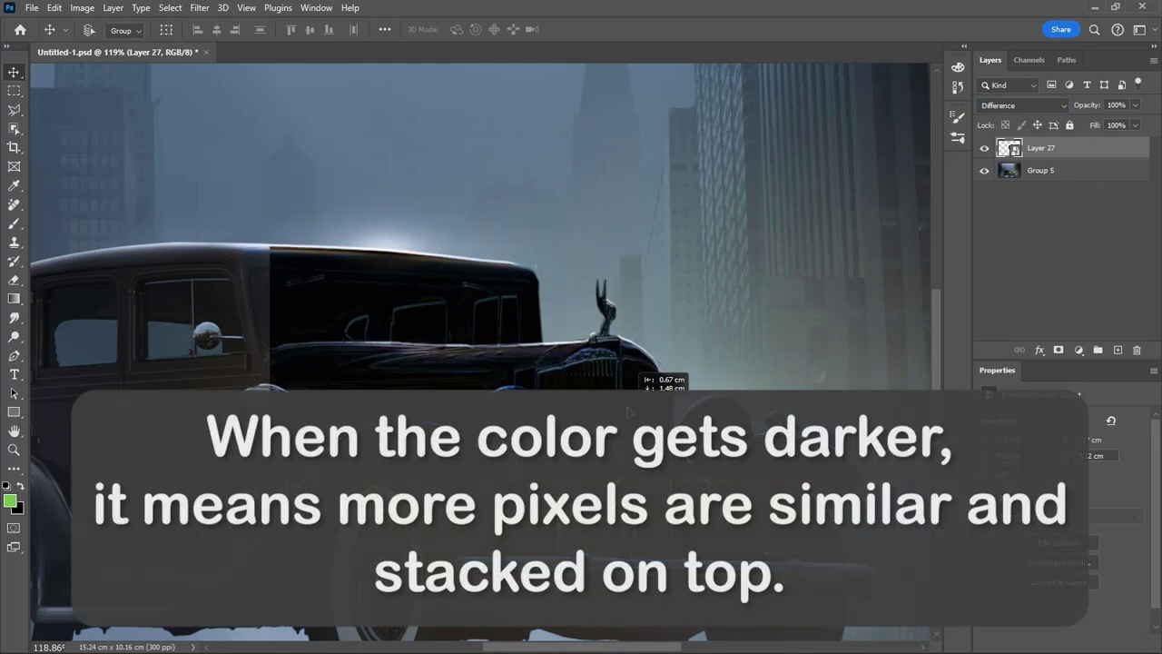
left_click_drag(631, 399, 629, 412)
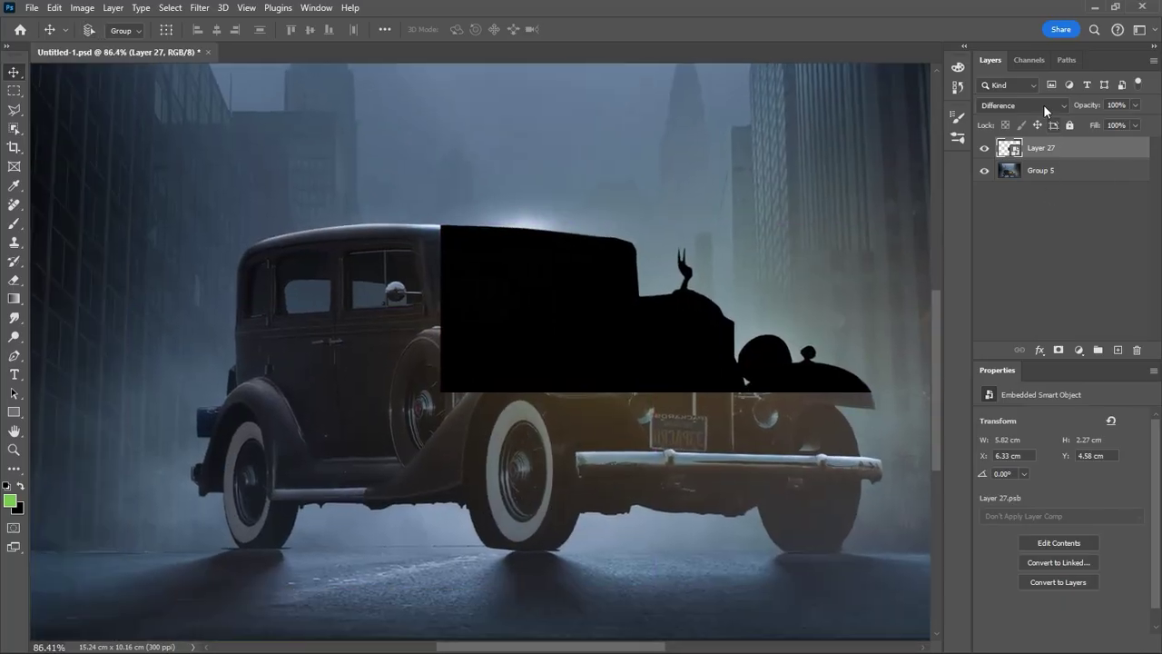
left_click(1043, 104)
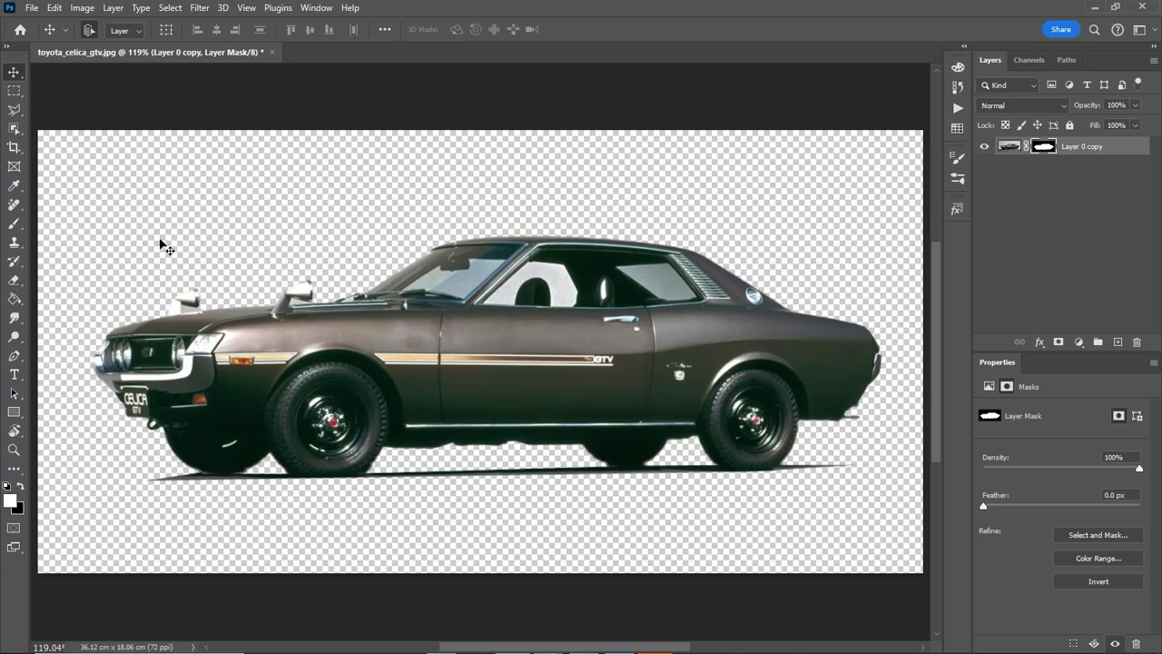
left_click(14, 223)
scroll(166, 302, "up", 3)
scroll(166, 302, "up", 3)
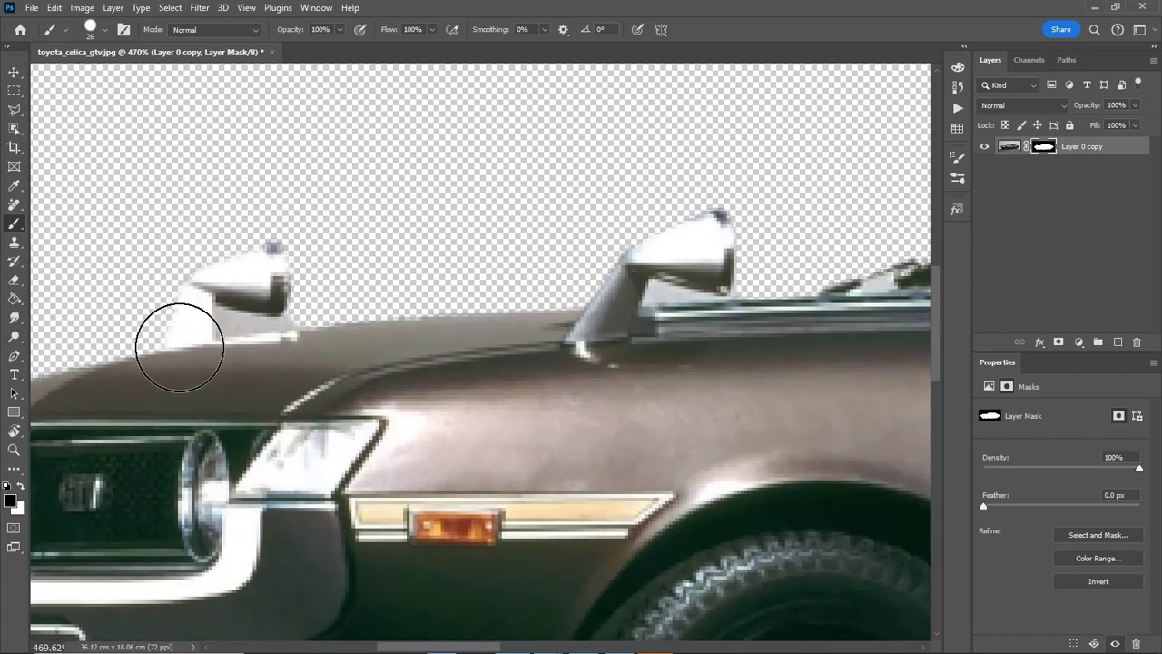
mouse_move(223, 343)
left_mouse_down()
mouse_move(301, 326)
mouse_move(228, 289)
left_mouse_up()
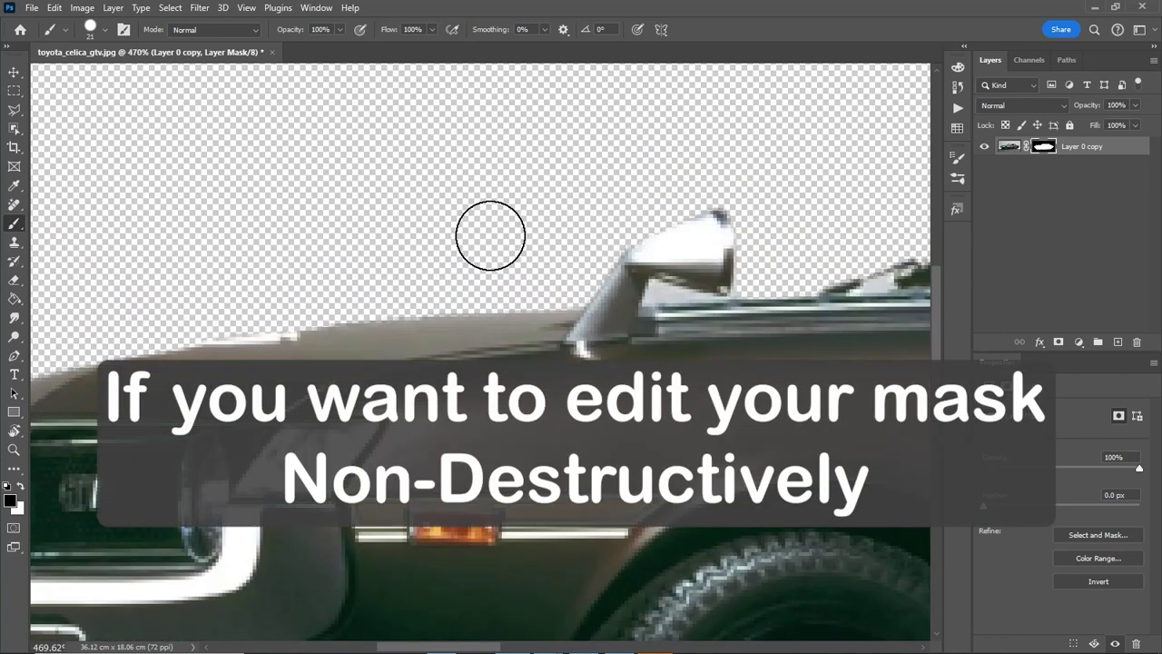
mouse_move(717, 227)
left_mouse_down()
mouse_move(622, 291)
mouse_move(750, 301)
left_mouse_up()
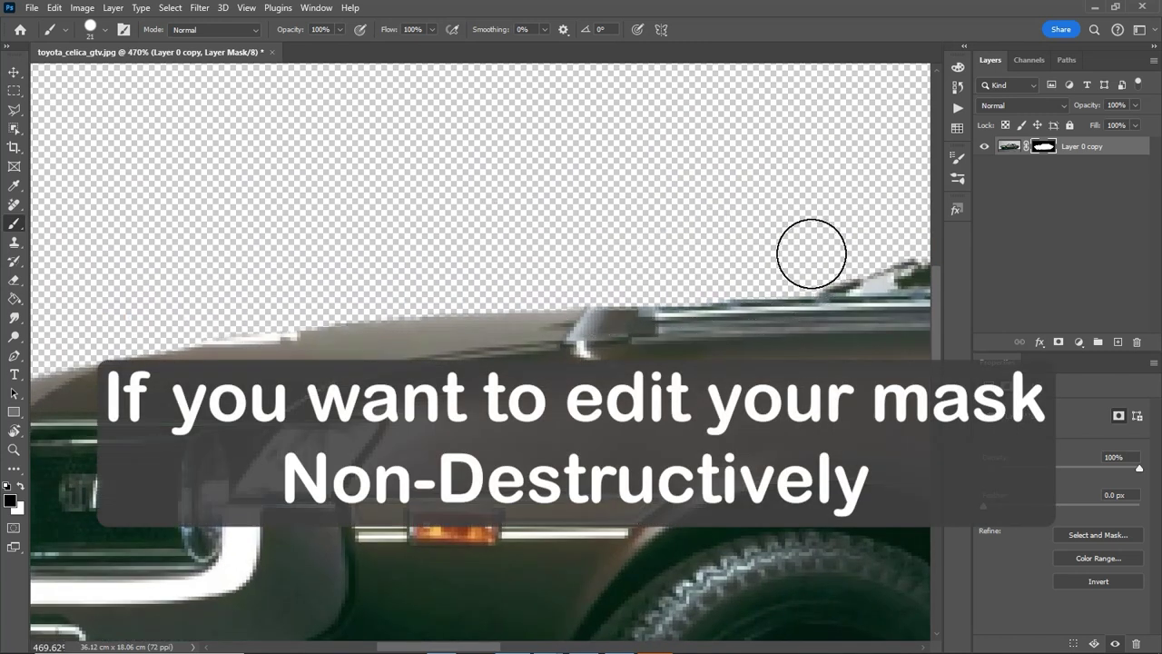
scroll(430, 249, "down", 5)
scroll(532, 233, "up", 4)
key("x")
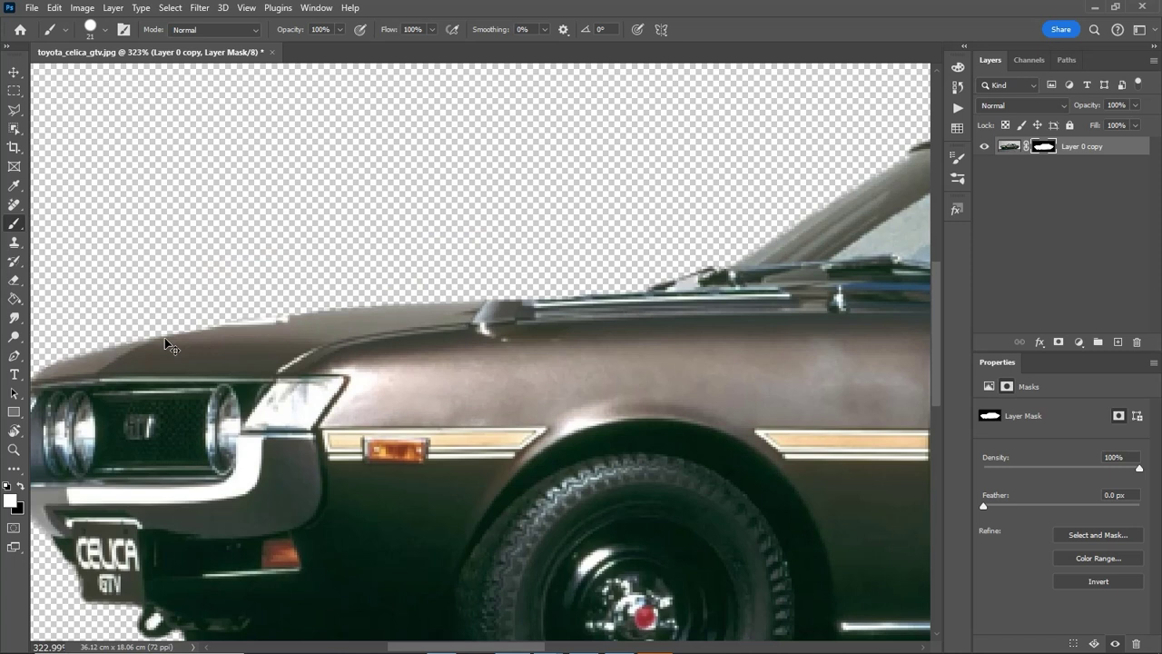
left_click_drag(508, 300, 581, 238)
left_click_drag(272, 263, 209, 309)
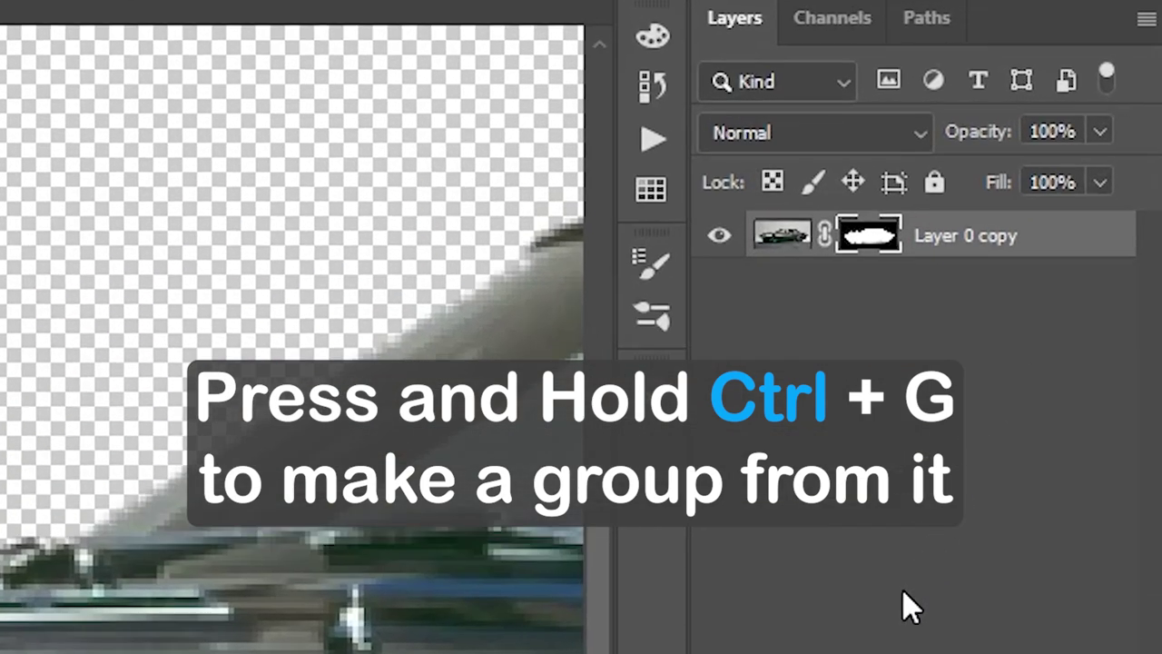
Group the Celica layer into Group 1 and paint out both hood mirrors on a group mask
key("ctrl+g")
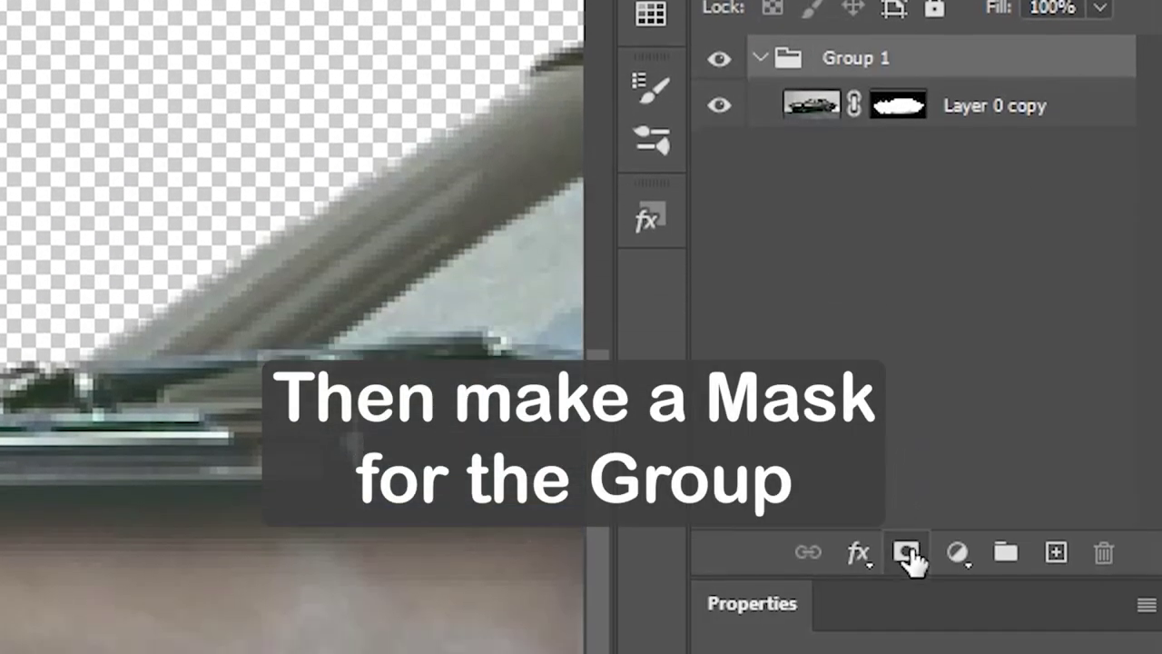
left_click(907, 553)
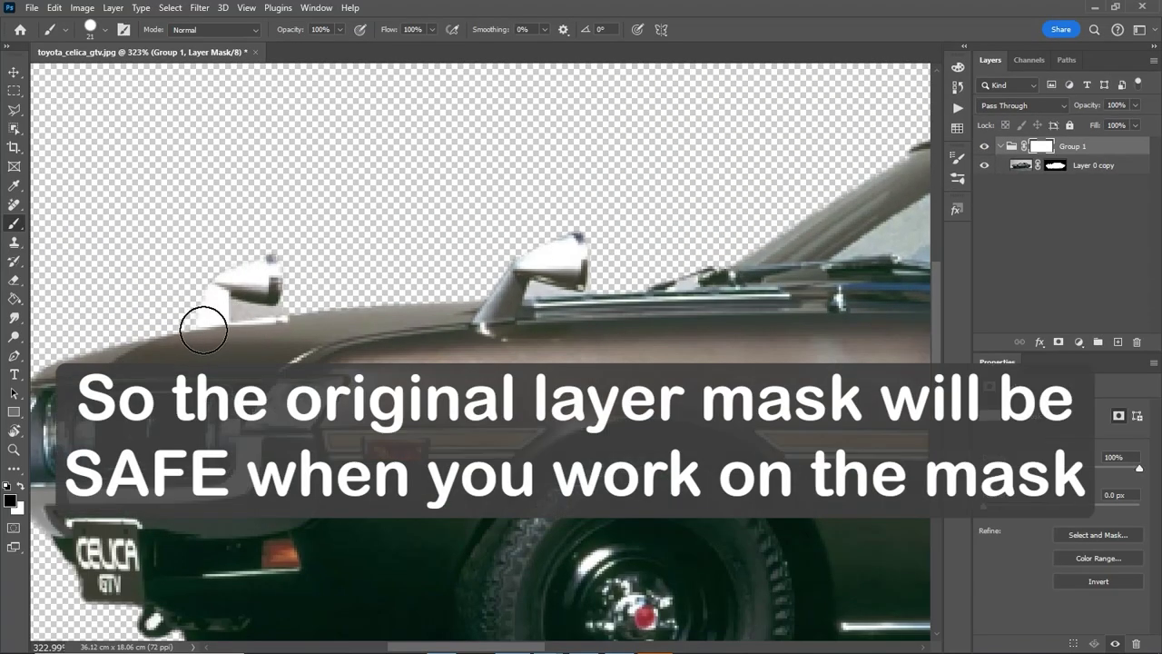
left_click_drag(189, 334, 332, 306)
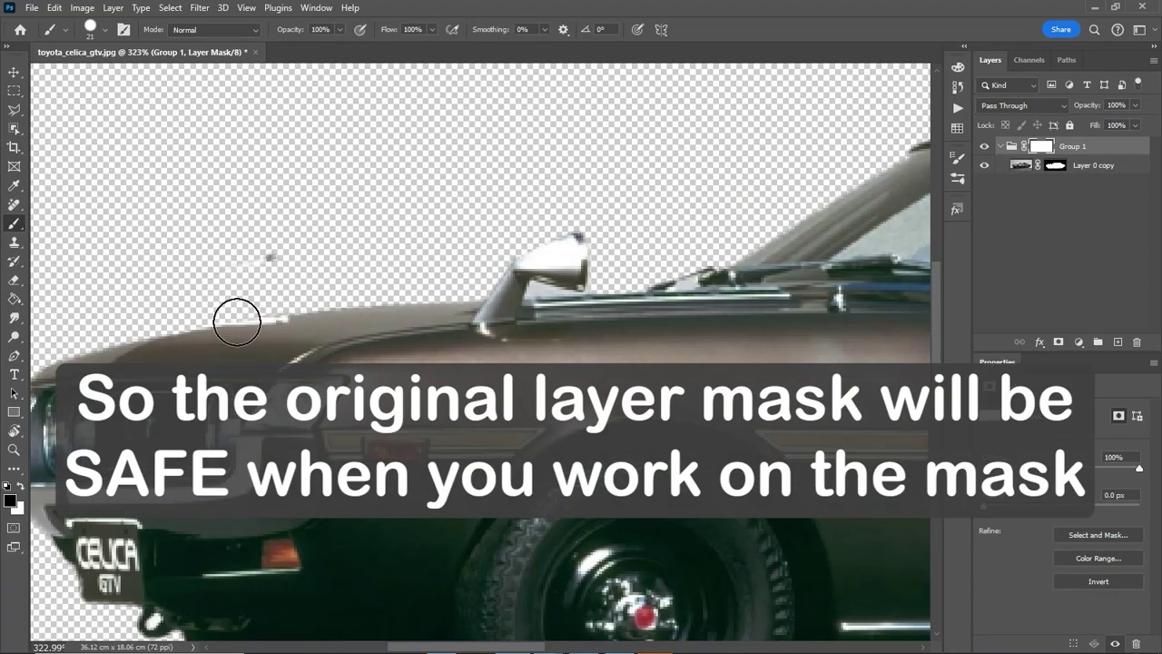
left_click_drag(513, 303, 632, 285)
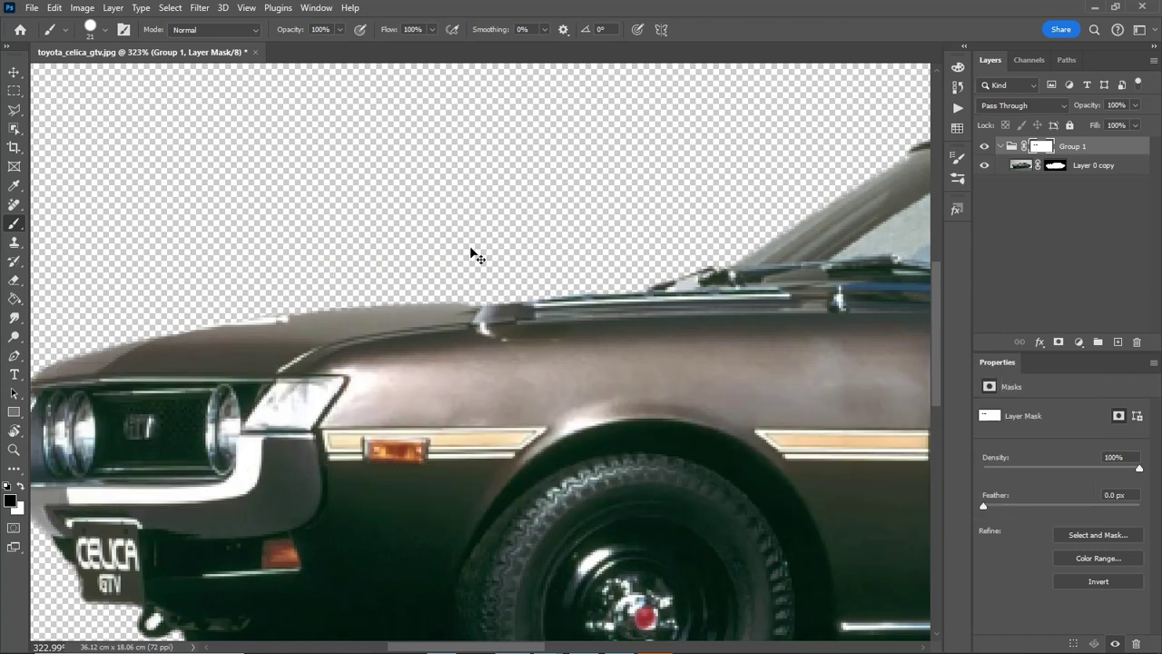
Delete Group 1's layer mask to bring the hood mirrors back
right_click(1051, 153)
left_click(1053, 172)
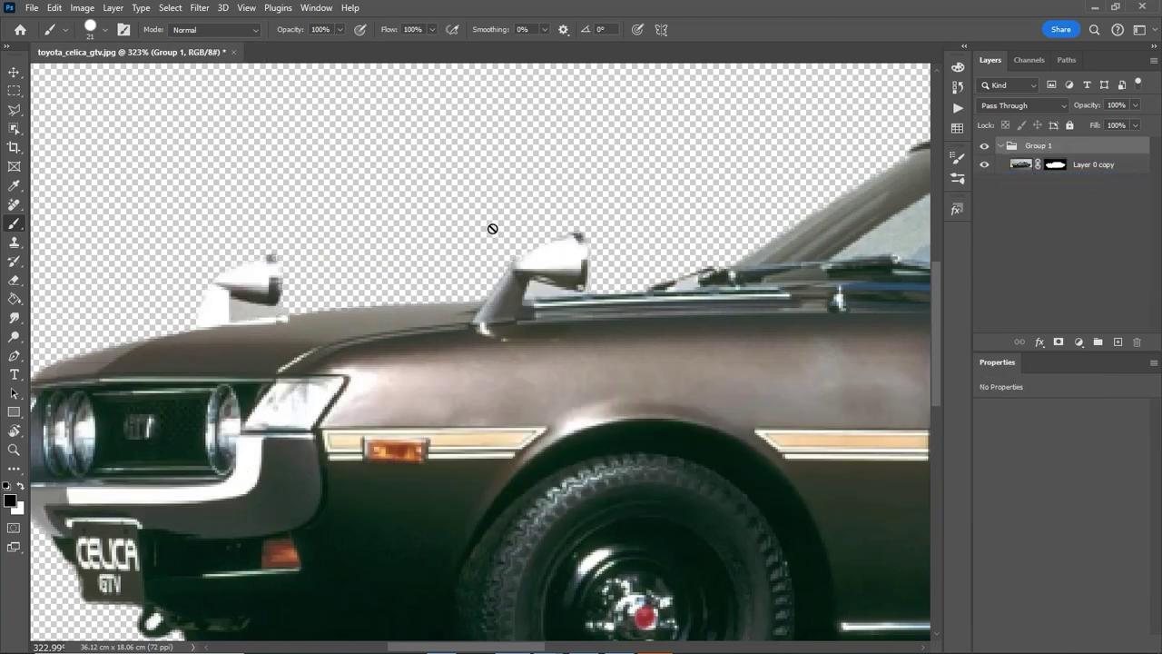
scroll(354, 219, "down", 3)
key("ctrl+0")
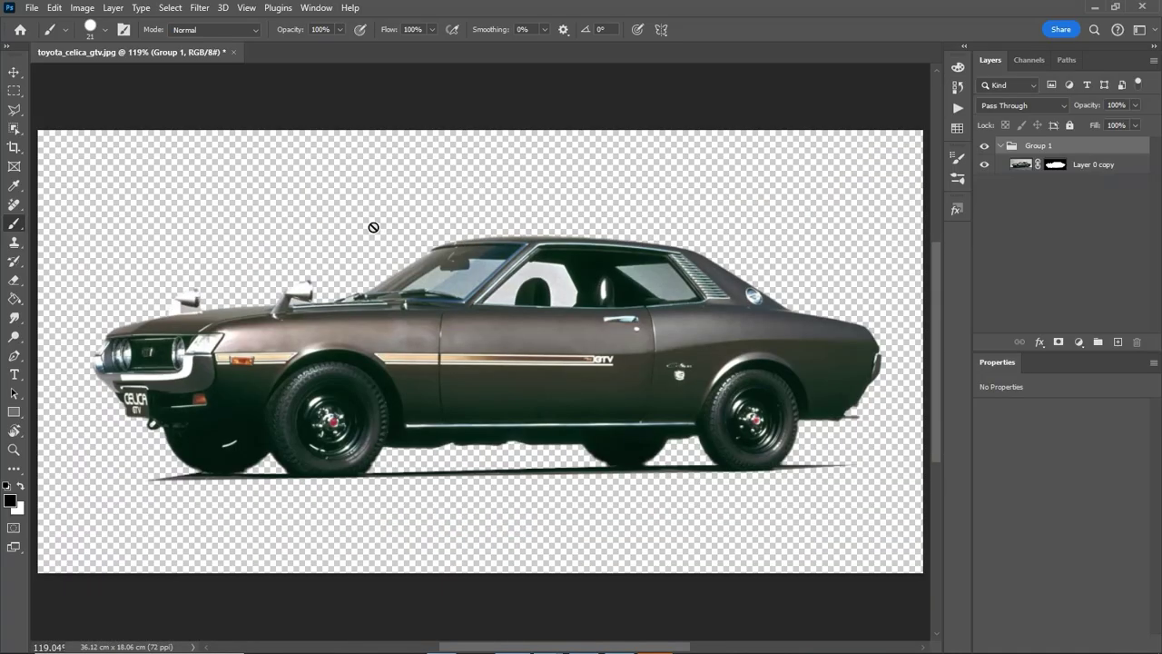